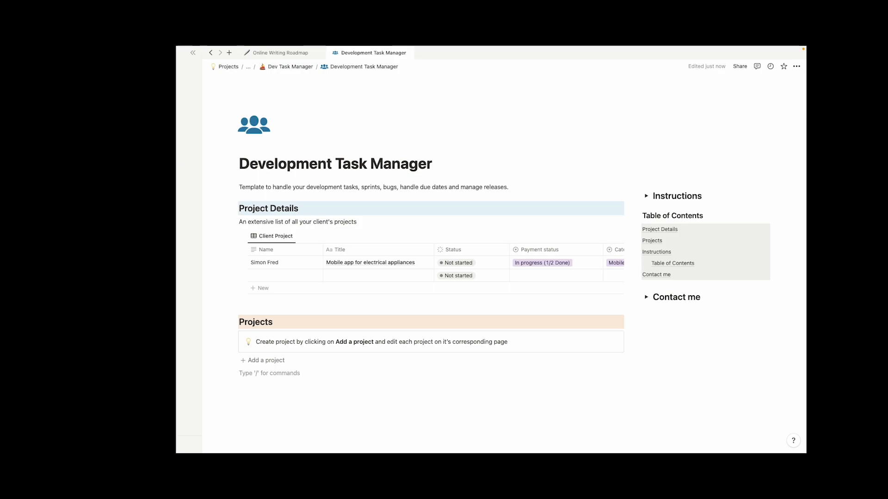
Review the columns of the Client Project table from Name through Social Media.
click(482, 275)
click(401, 287)
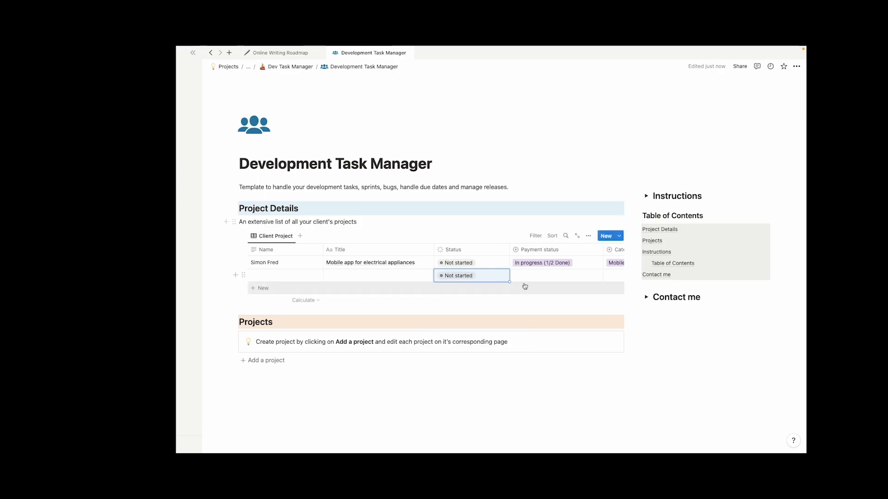
scroll(525, 287, right, 2)
scroll(525, 286, right, 5)
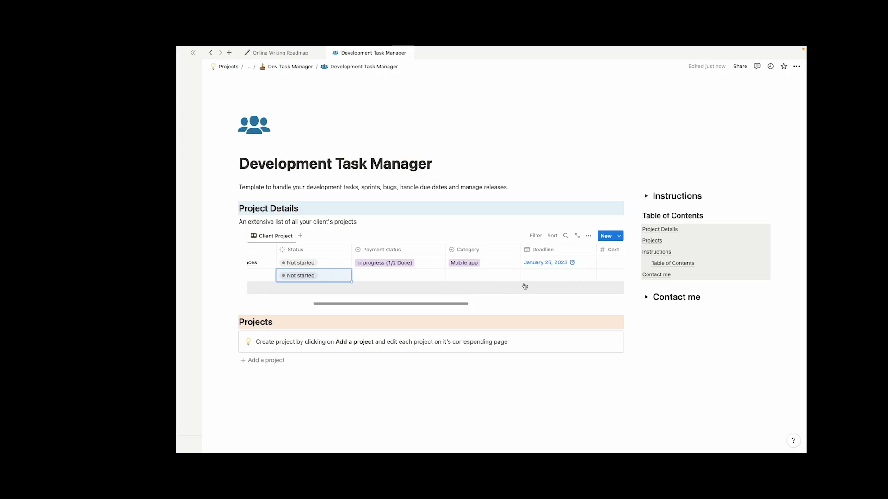
scroll(525, 287, right, 3)
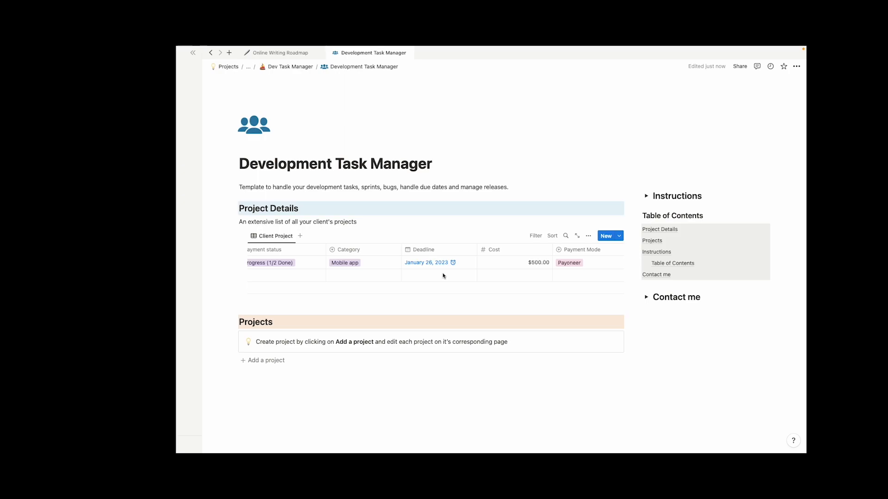
scroll(444, 277, right, 2)
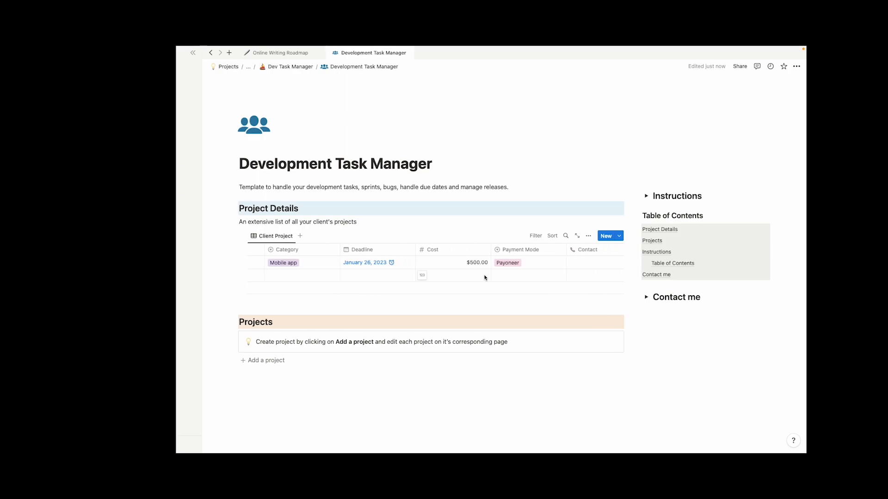
scroll(462, 277, right, 3)
scroll(484, 277, right, 3)
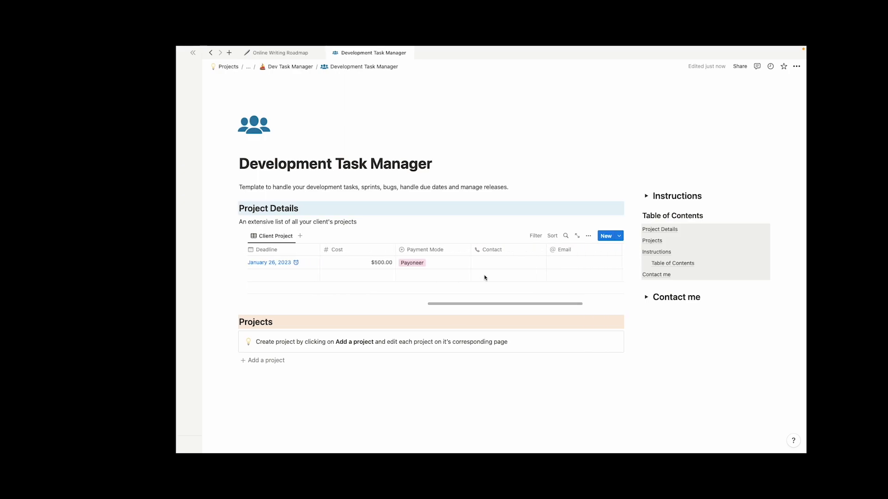
scroll(485, 278, right, 2)
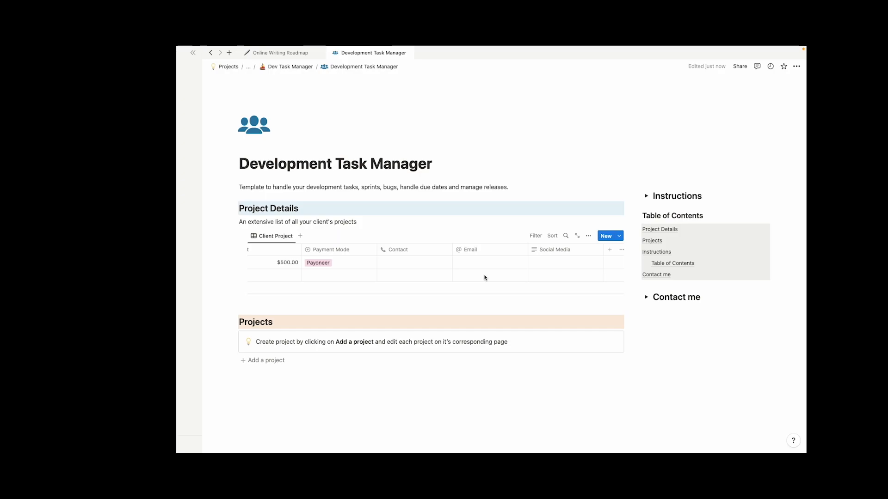
scroll(365, 277, left, 10)
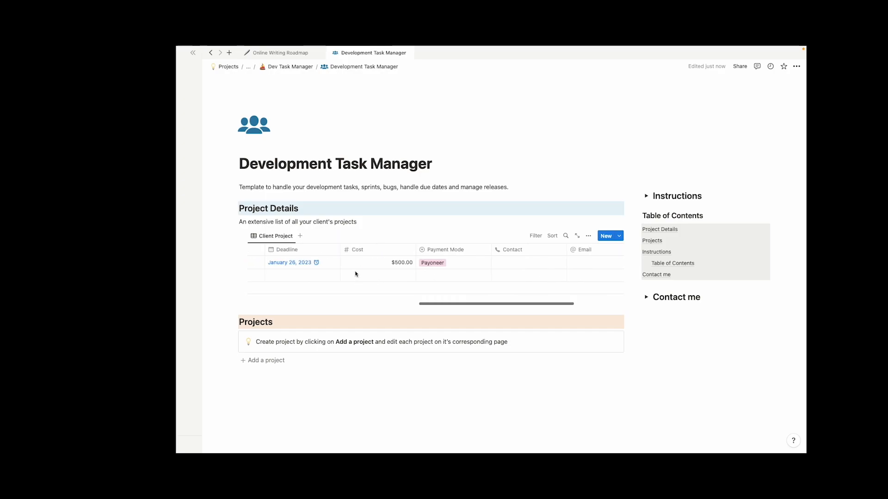
click(290, 278)
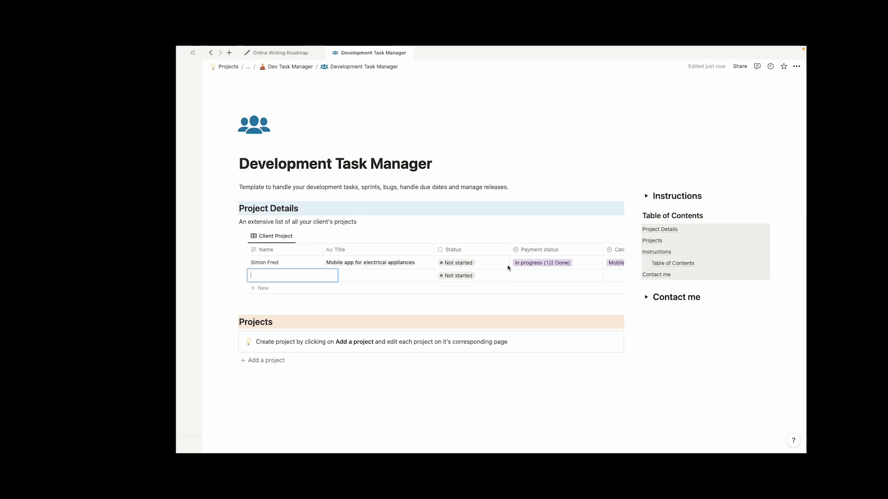
Examine the reminder options for the deadline of the electrical appliances mobile app project.
scroll(508, 267, right, 5)
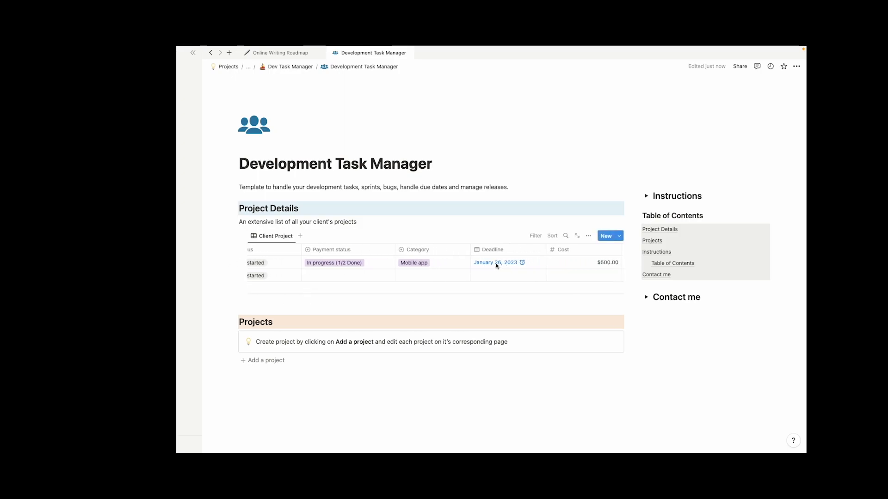
click(496, 265)
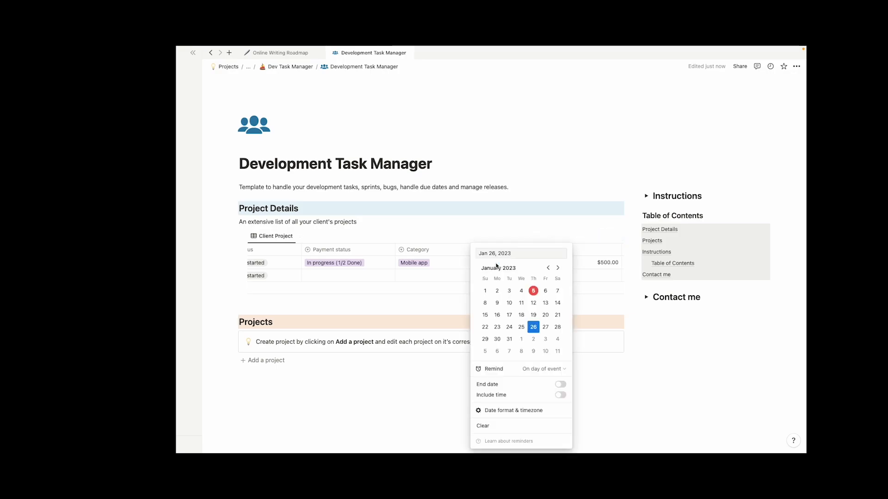
click(528, 369)
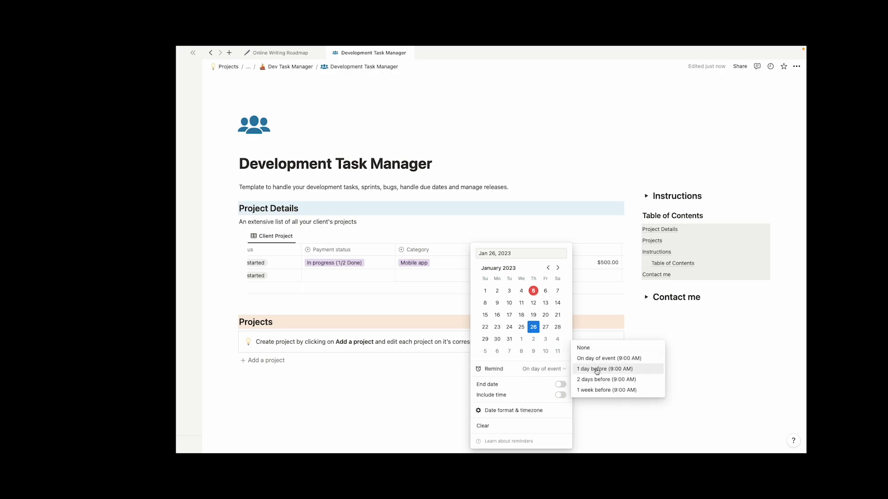
key(Escape)
key(Escape)
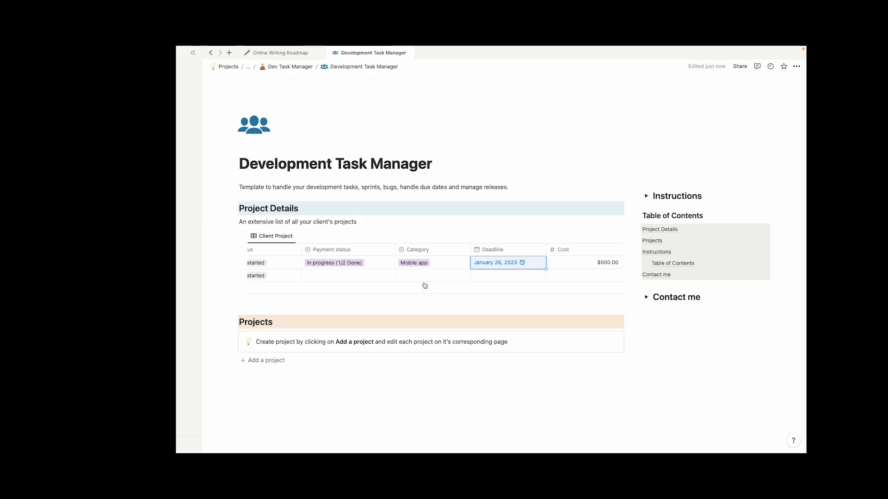
Review the client table's payment mode and contact columns and the instruction under the Projects heading.
scroll(455, 271, right, 5)
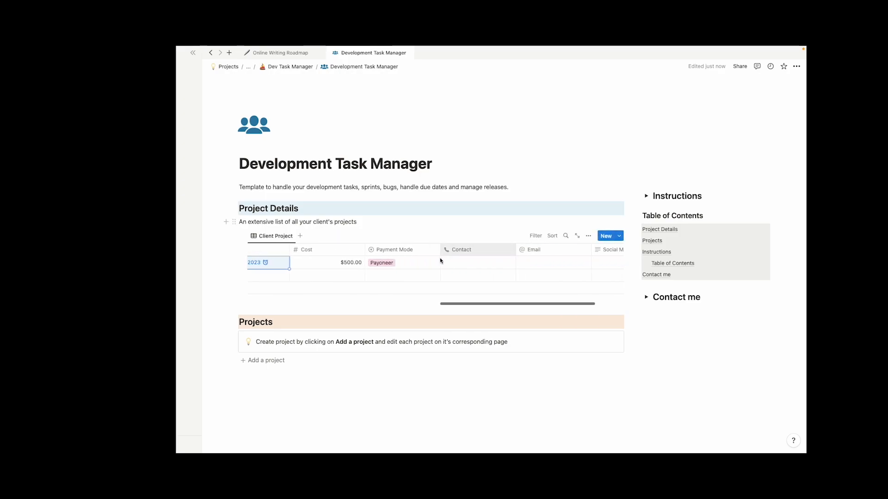
scroll(490, 265, right, 3)
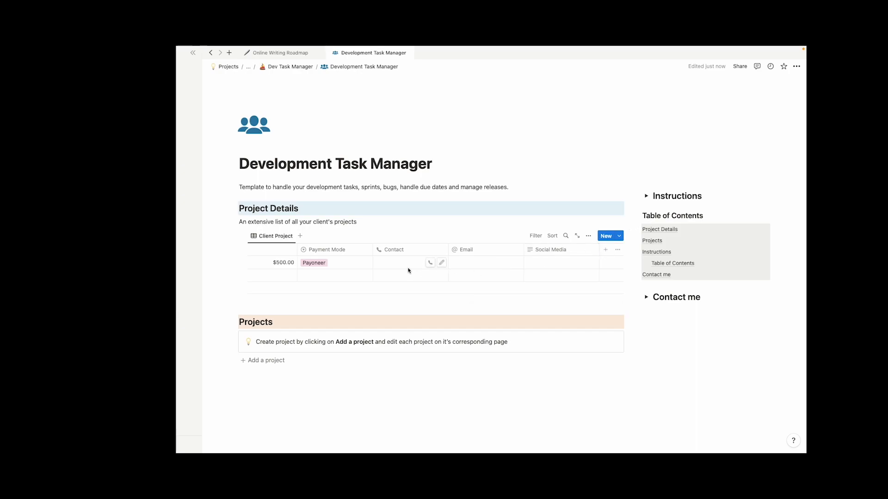
scroll(409, 271, left, 8)
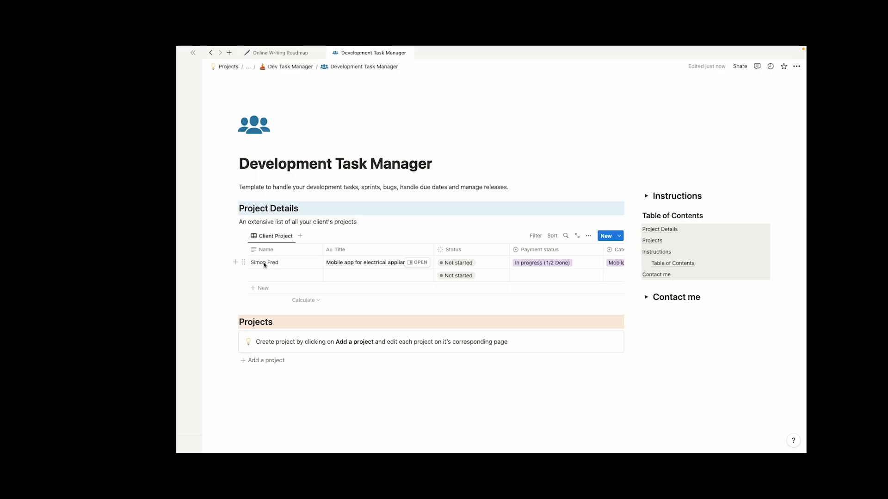
double_click(255, 322)
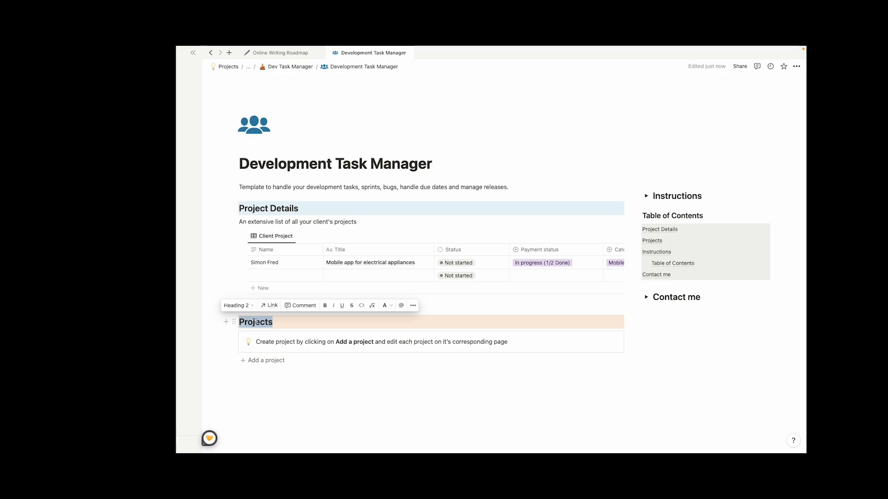
drag(257, 342, 457, 341)
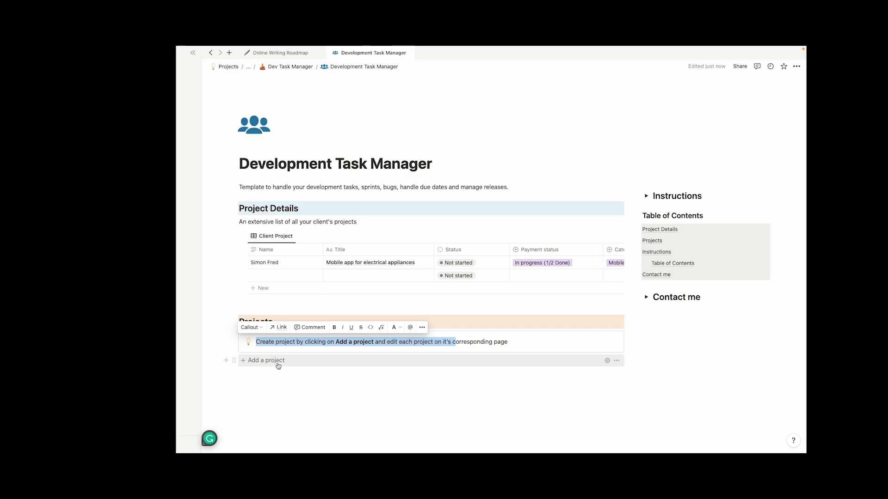
click(263, 372)
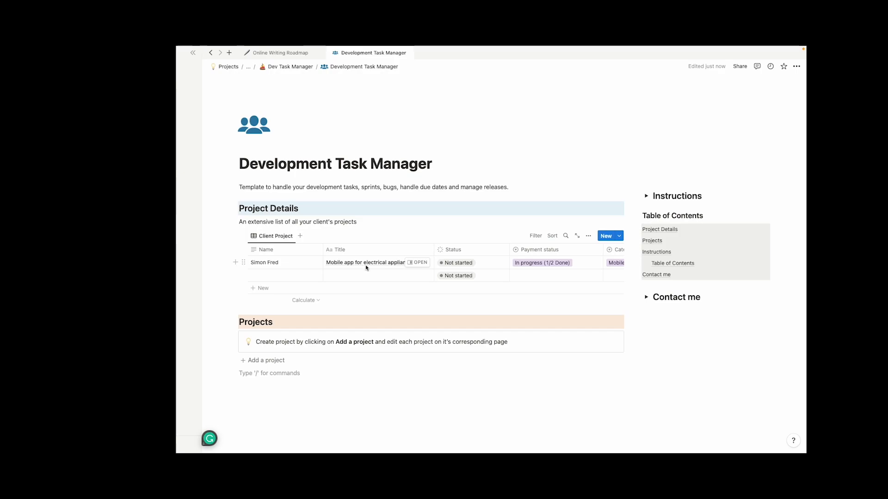
Add a new project in the Projects section and set its page to full width.
click(257, 361)
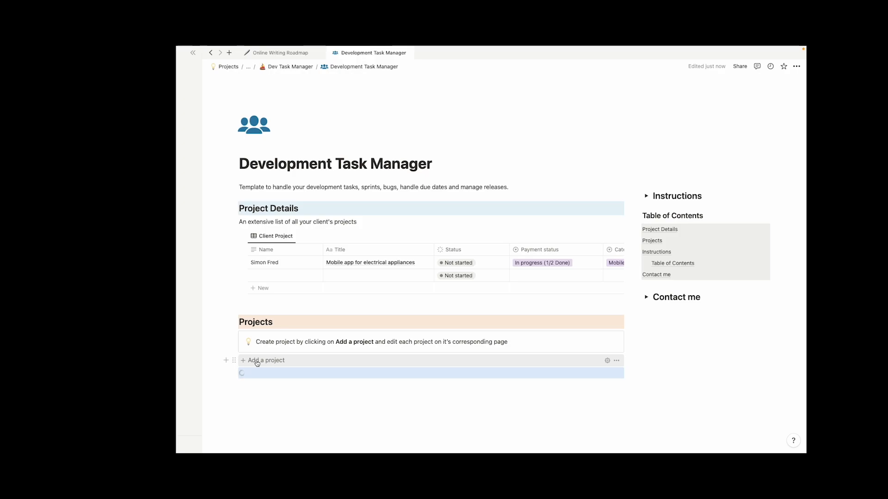
click(257, 363)
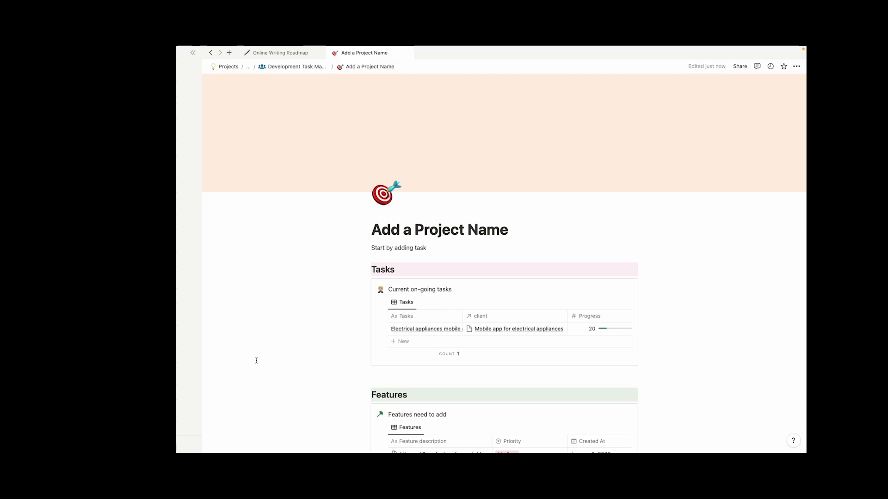
click(796, 66)
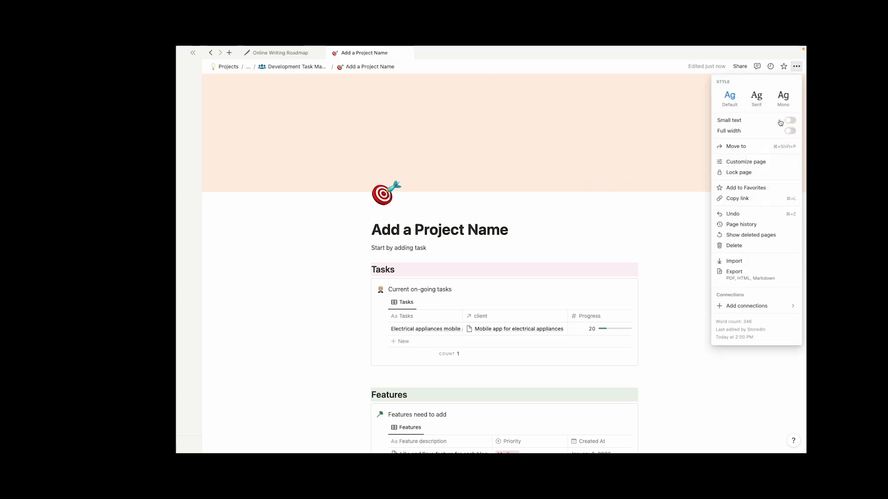
click(791, 132)
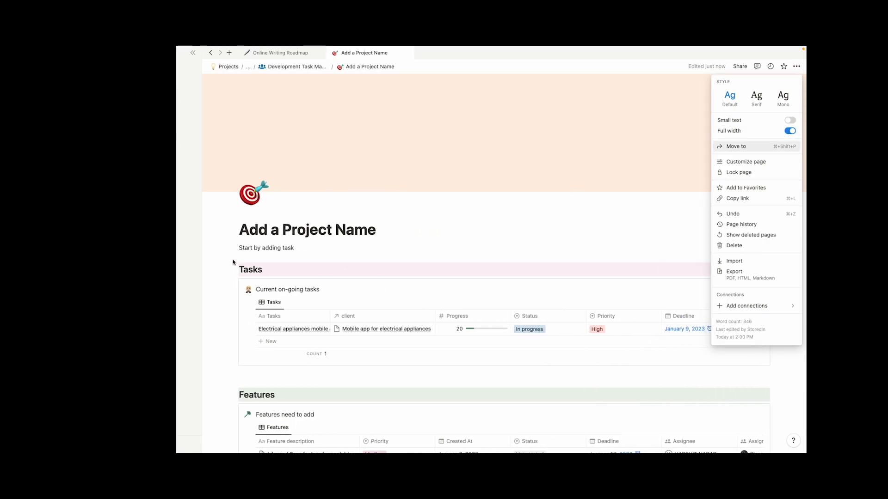
click(233, 259)
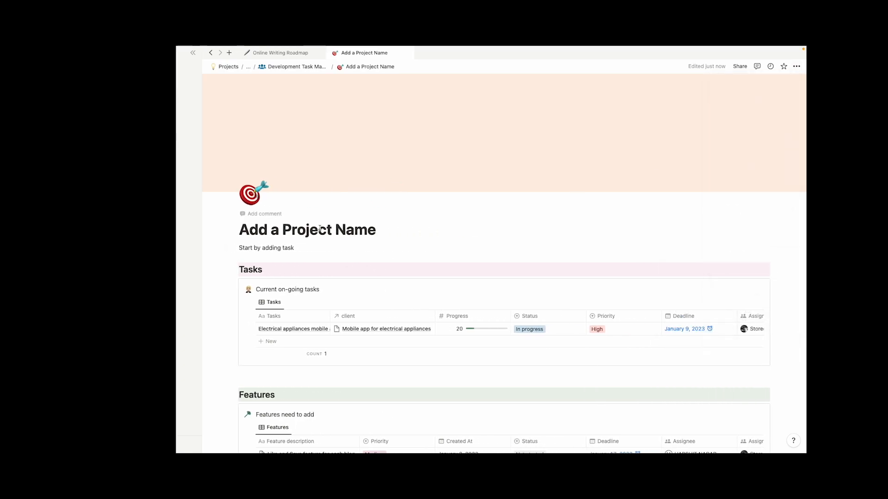
Rename the new project page "Mobile app for Electrical appliances (SF)".
drag(375, 227, 244, 226)
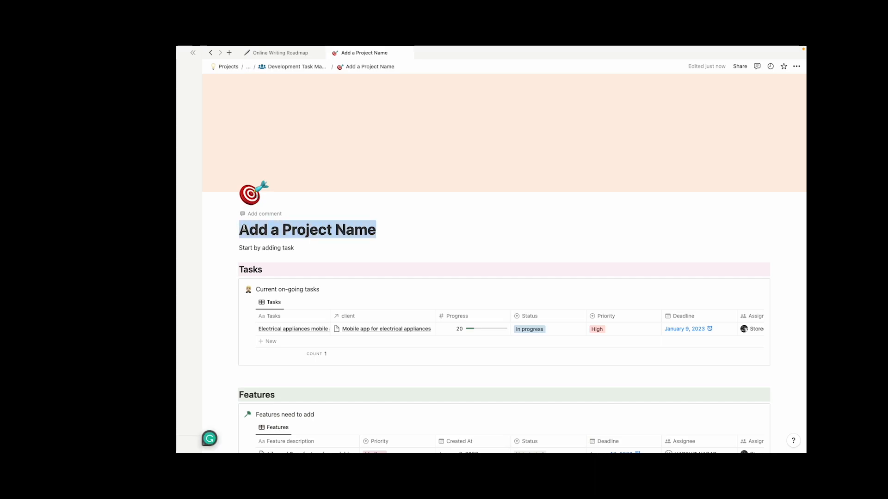
text(Mobile app for Electrical )
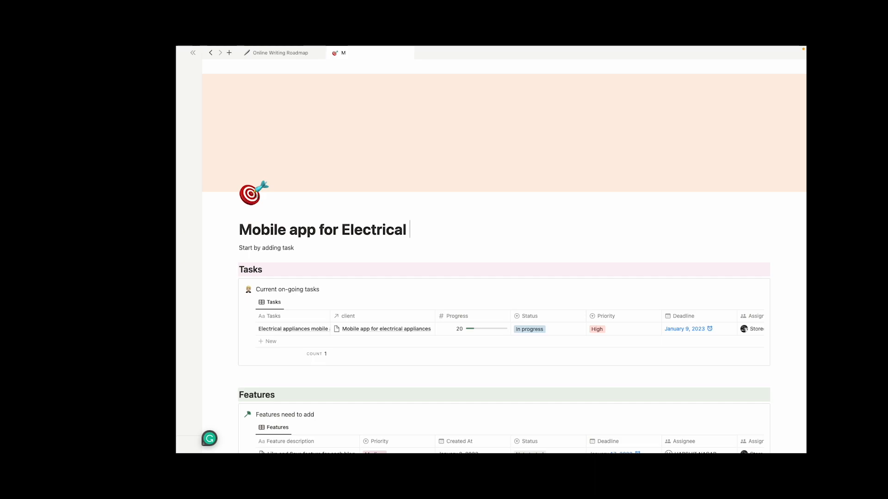
text(appliance)
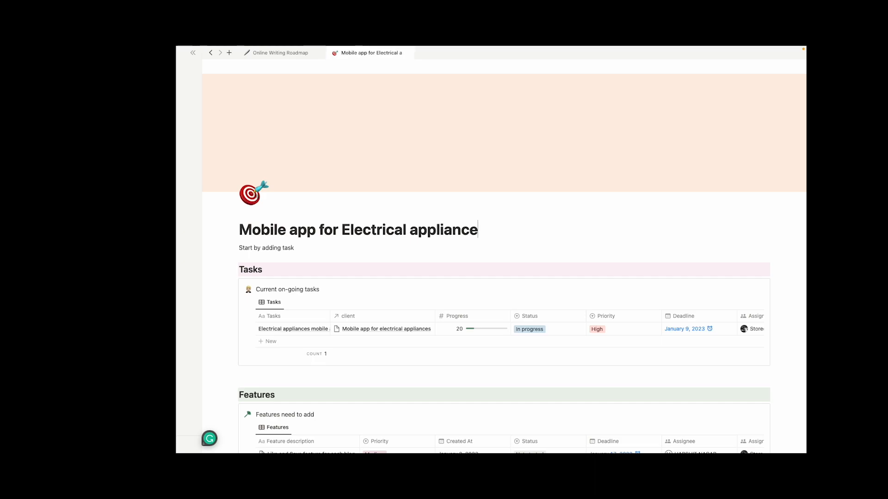
text(s ())
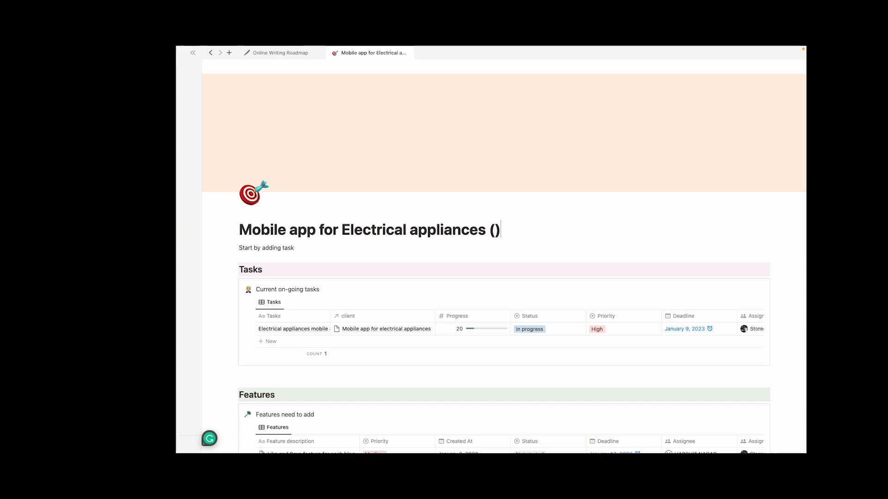
key(Left)
text(SF)
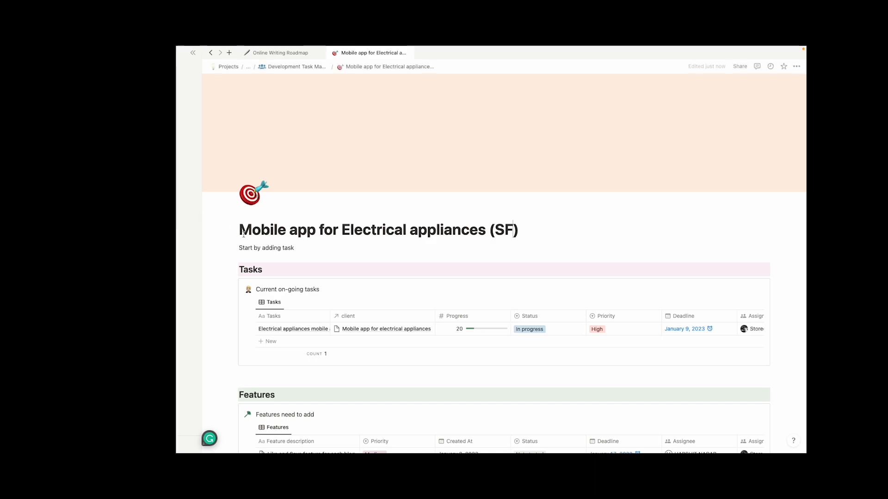
Add two tasks named "Login screen" and "Splash screen" to the Tasks table.
scroll(229, 235, down, 2)
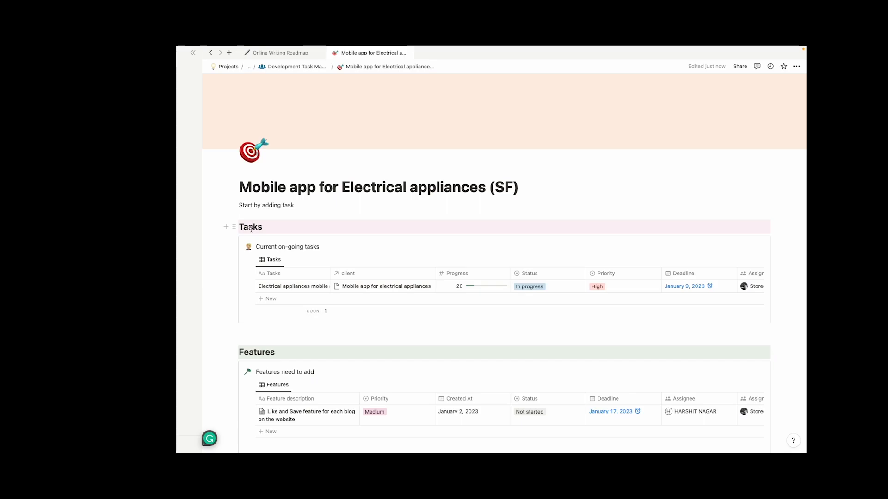
click(271, 300)
text(Login screen)
click(269, 311)
text(Splash screen)
key(Escape)
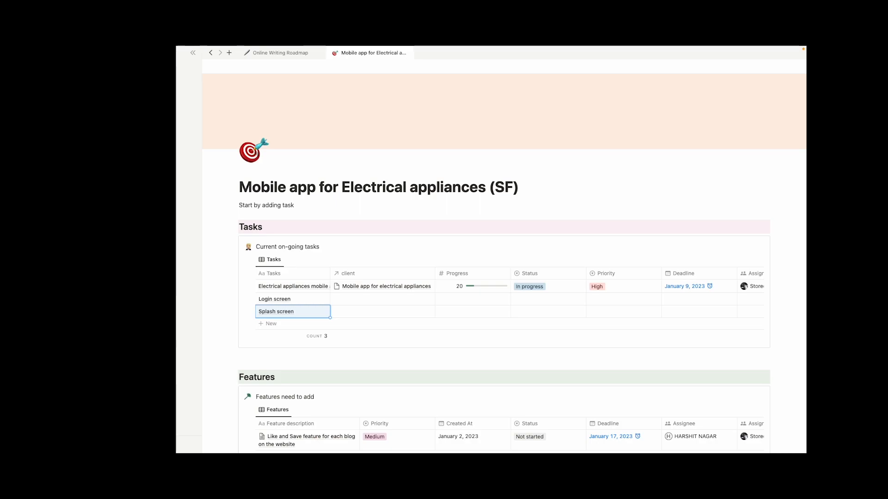
Examine the status and priority fields of the Login screen task and the first task's deadline settings.
scroll(501, 305, right, 2)
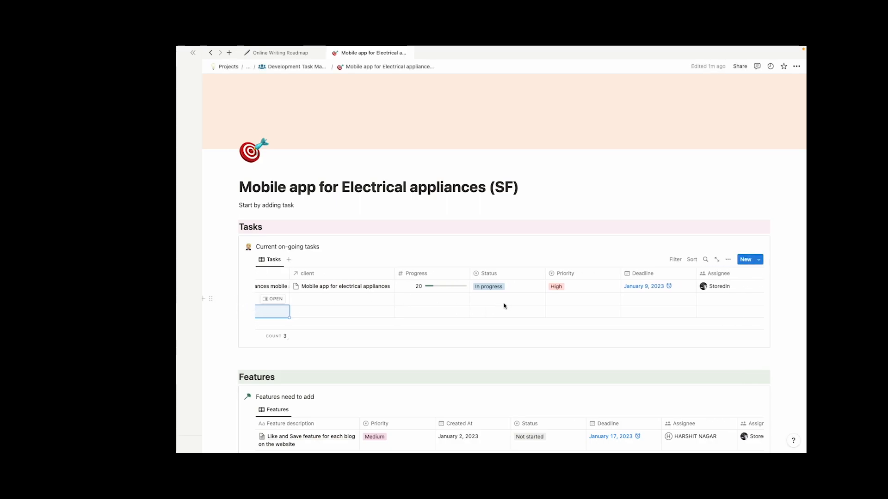
click(501, 299)
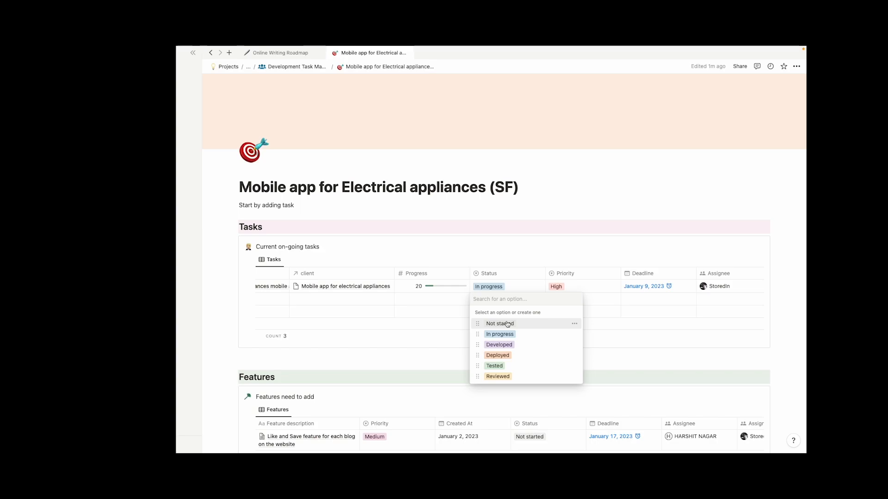
click(455, 309)
click(584, 301)
key(Escape)
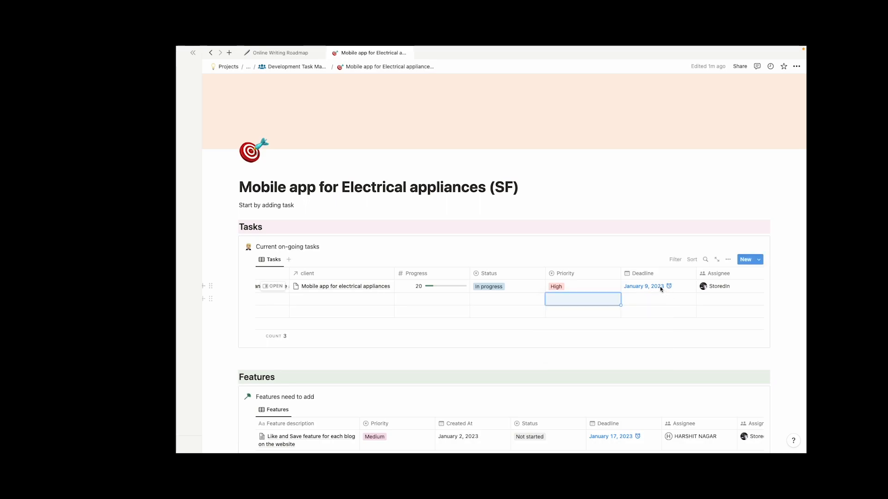
click(661, 289)
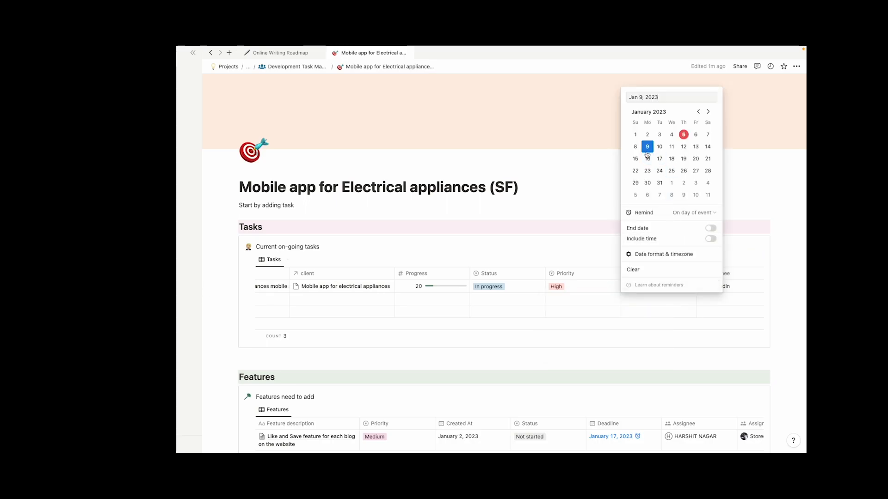
click(642, 296)
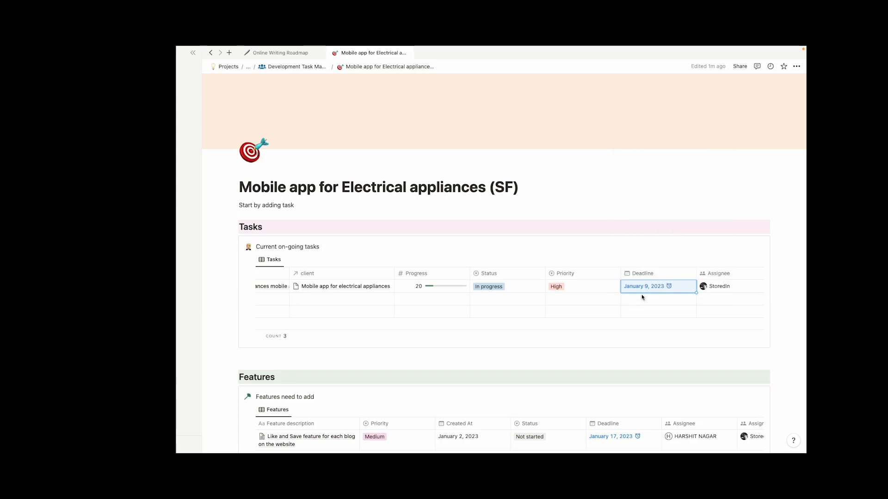
Review the remaining columns of the Tasks table and the contents of the Features section.
scroll(642, 296, right, 3)
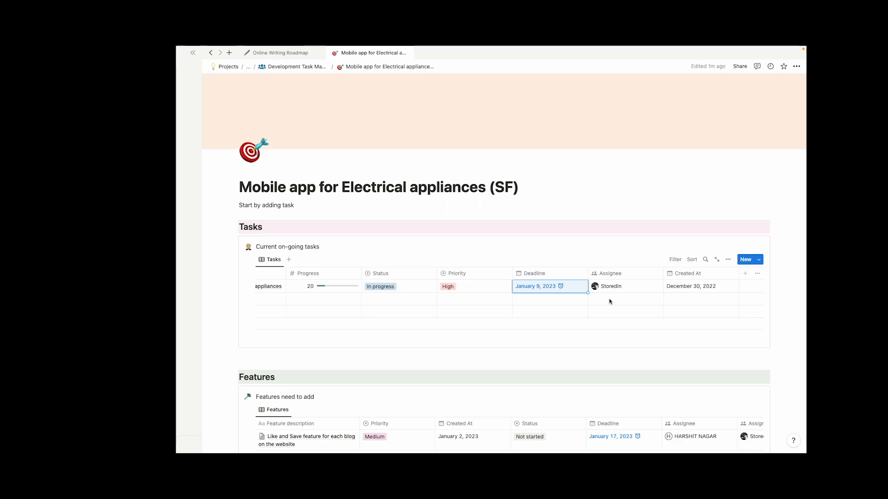
scroll(587, 301, left, 4)
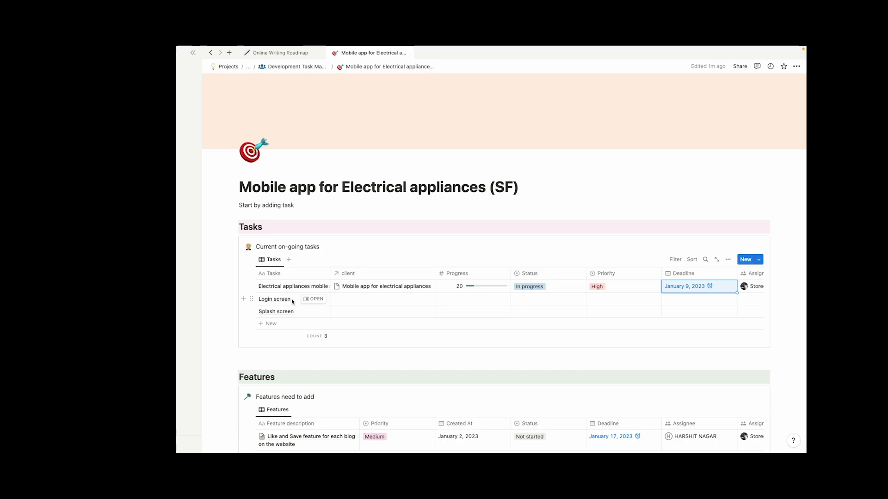
scroll(291, 301, down, 5)
double_click(254, 221)
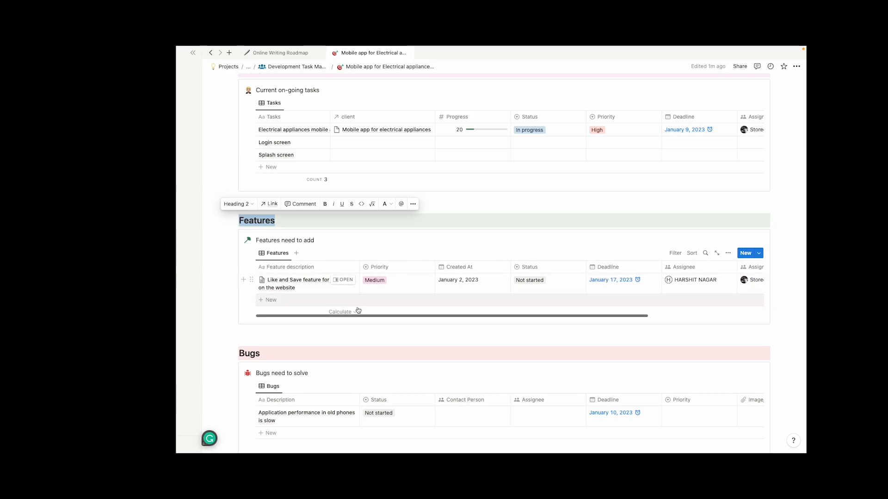
scroll(349, 310, down, 2)
scroll(350, 295, down, 1)
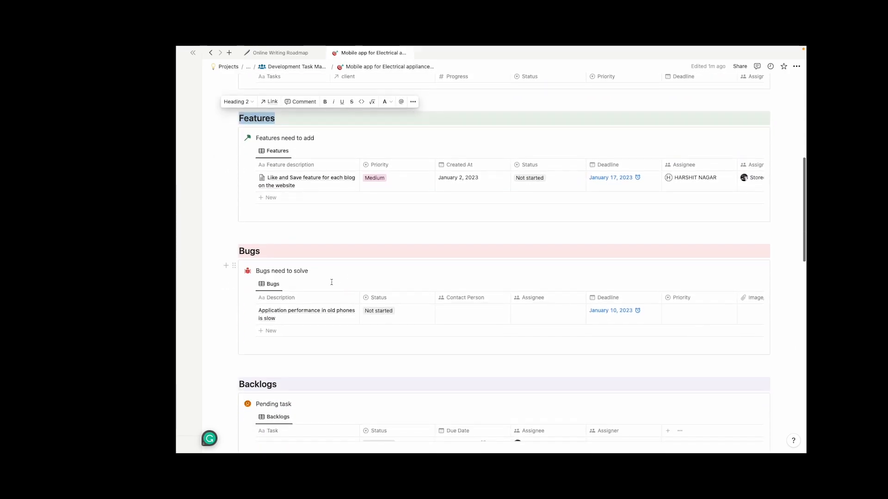
Examine the Bugs section and the pending tasks in the Backlogs section.
double_click(251, 251)
click(280, 252)
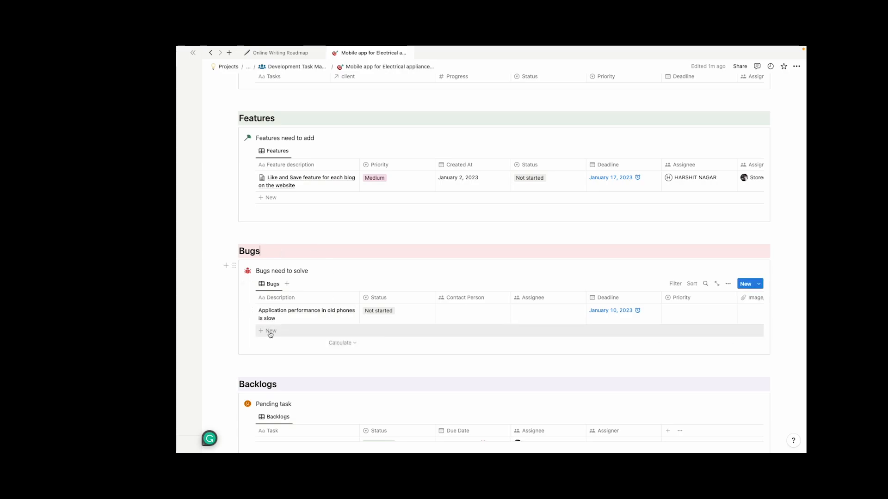
double_click(248, 250)
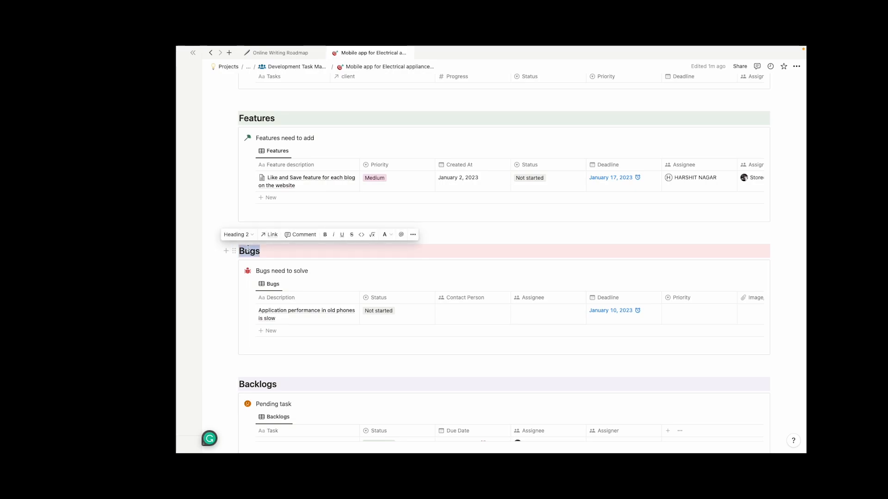
scroll(248, 249, down, 5)
double_click(252, 273)
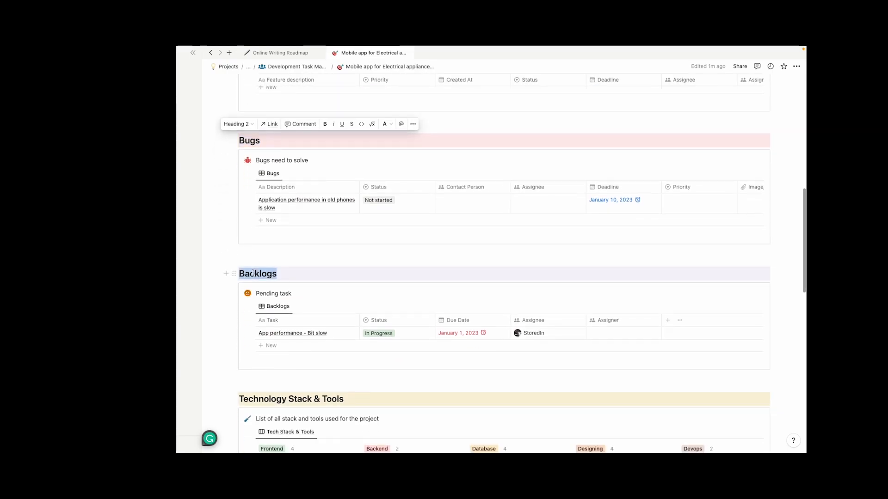
scroll(252, 273, down, 3)
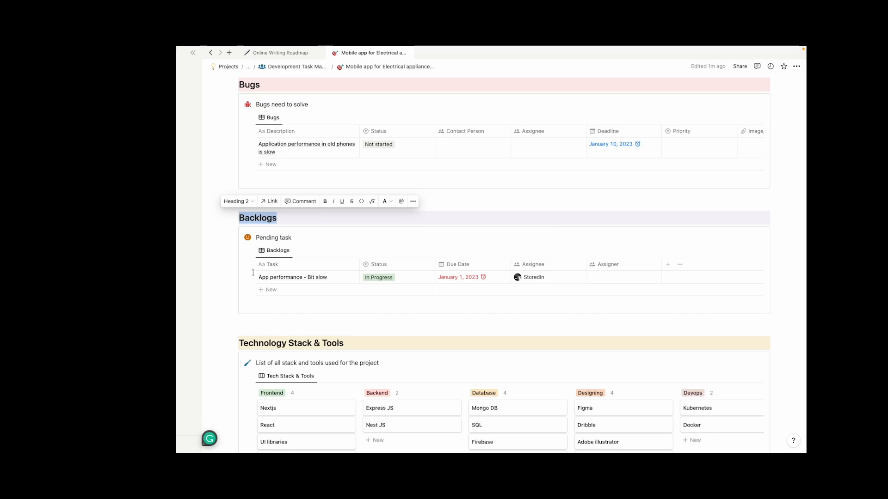
Examine all groups of the Technology Stack & Tools board, from Frontend through Project Management.
scroll(253, 272, down, 3)
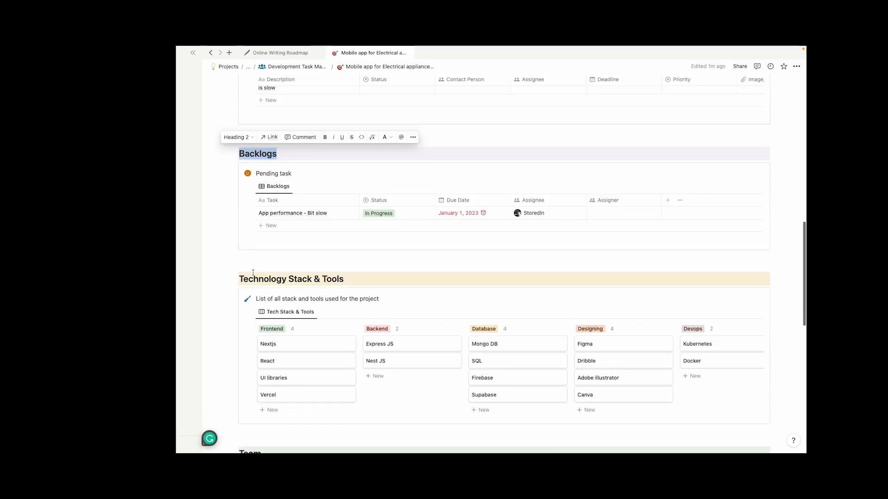
drag(240, 255, 368, 255)
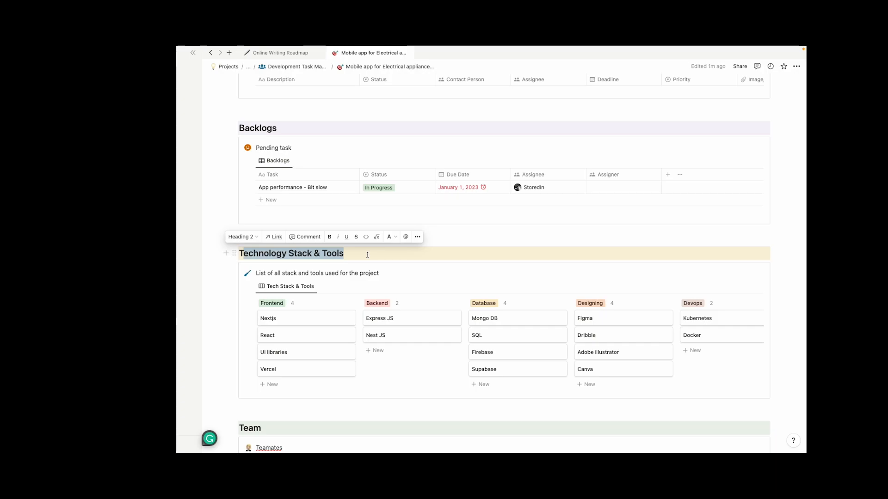
scroll(367, 255, up, 1)
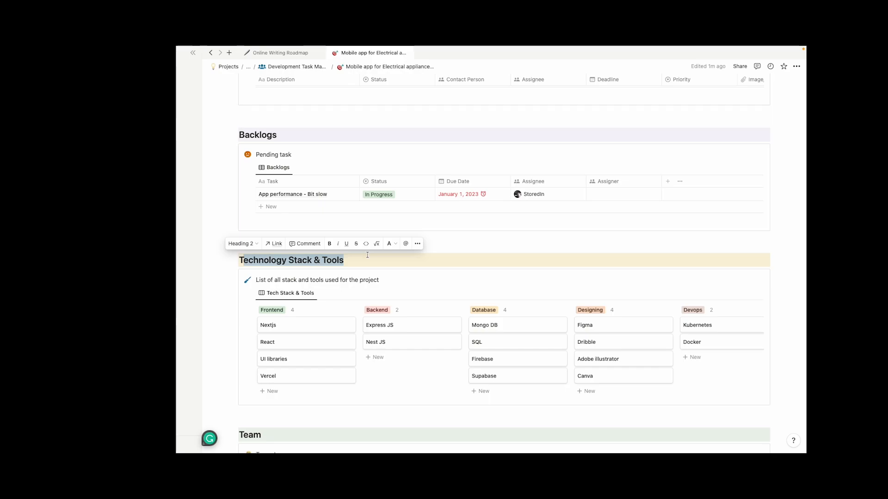
scroll(488, 356, right, 3)
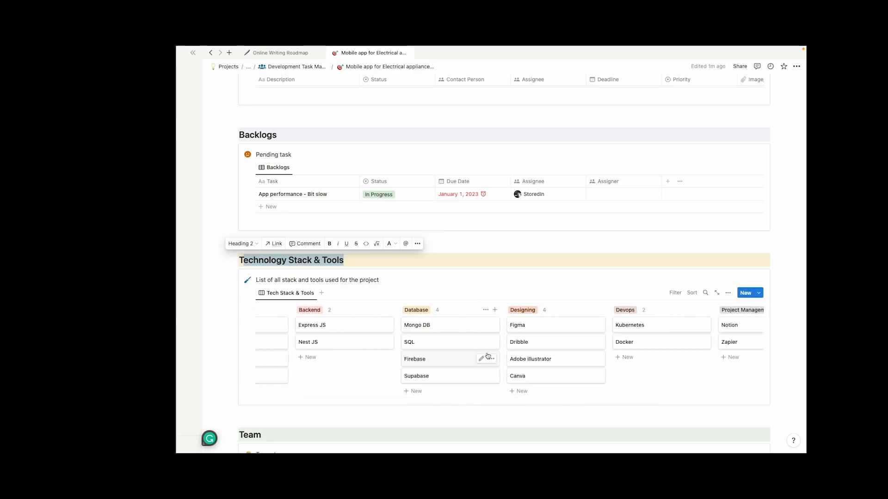
scroll(488, 356, right, 2)
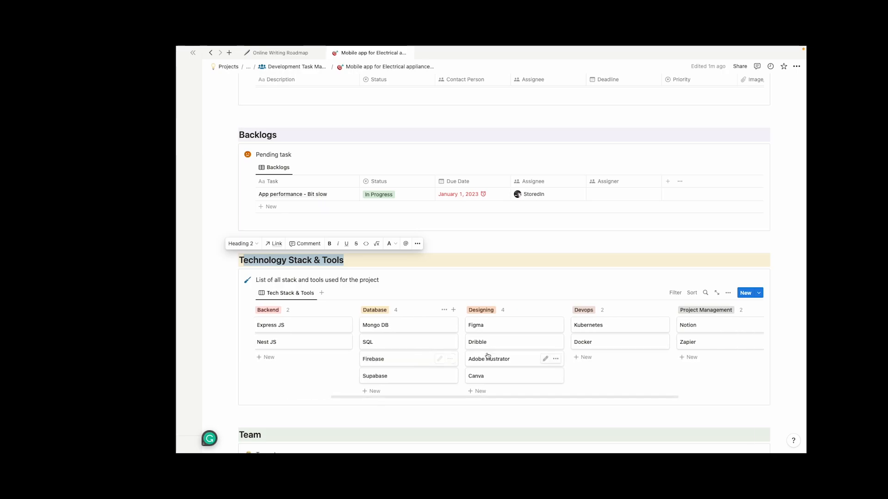
scroll(487, 356, right, 3)
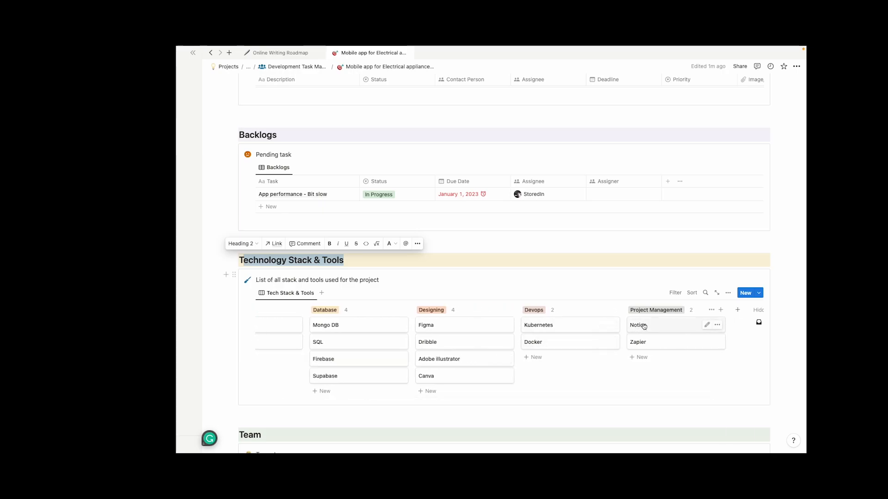
scroll(643, 326, right, 2)
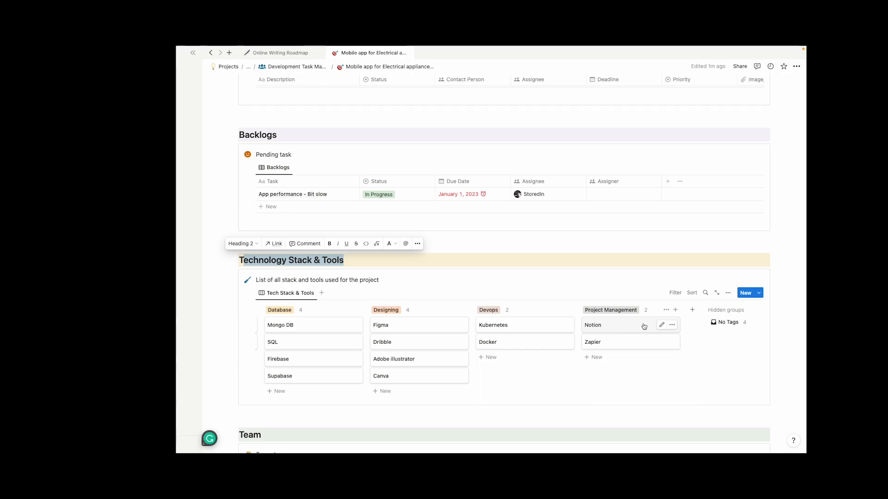
scroll(644, 326, left, 3)
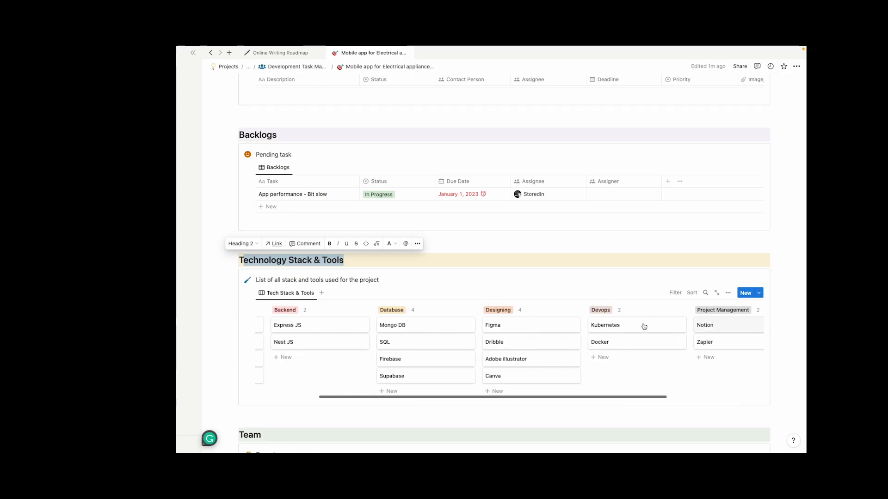
scroll(640, 327, left, 2)
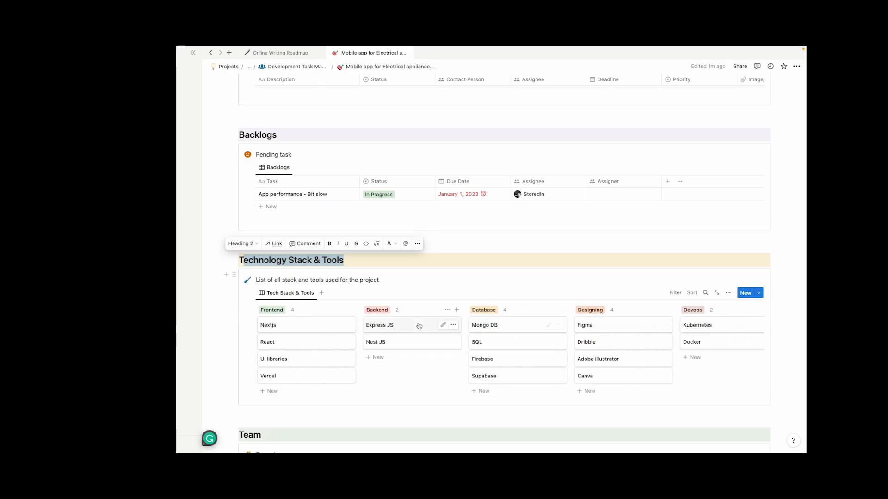
Review the Team section and view the profile details of the Marketing & Developer teammate.
scroll(417, 325, down, 2)
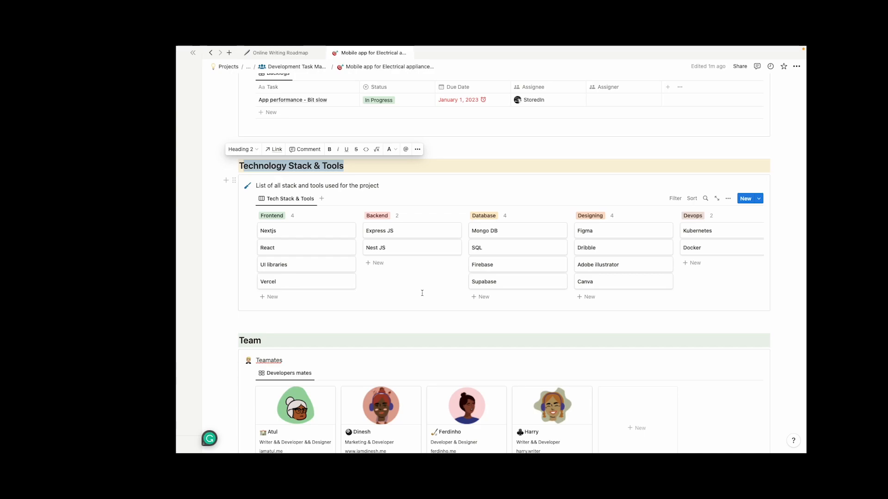
scroll(422, 293, down, 4)
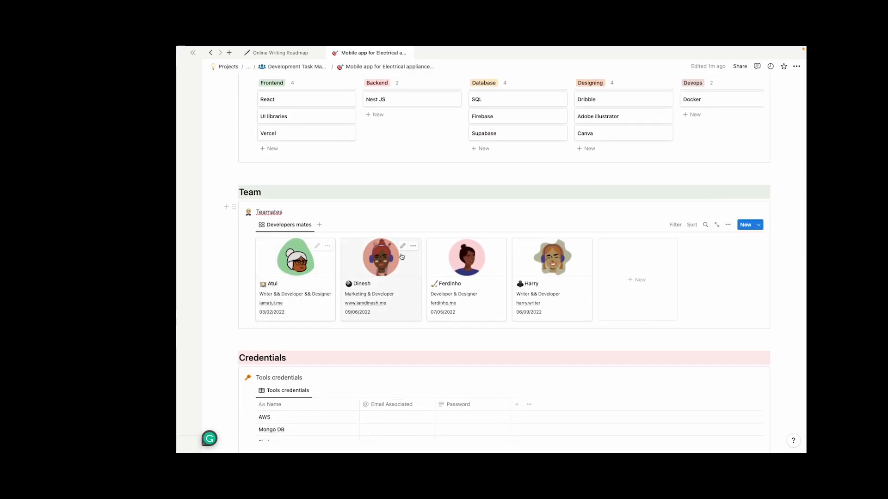
click(402, 257)
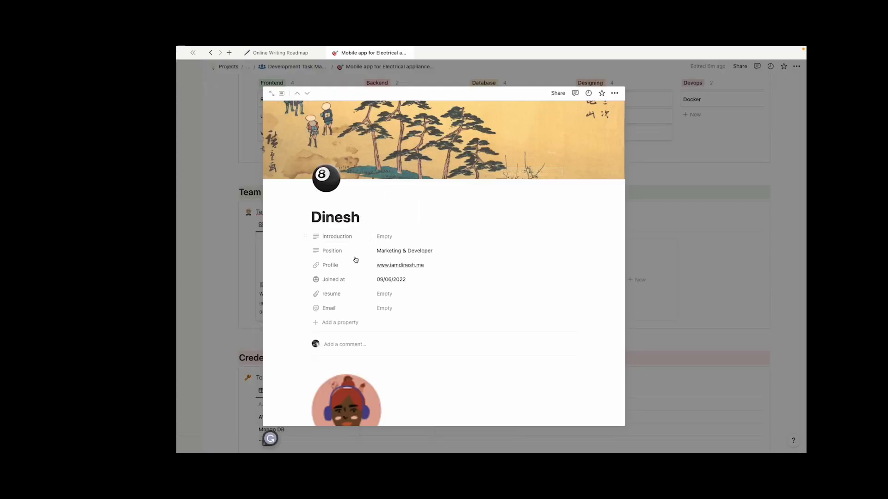
scroll(372, 275, down, 1)
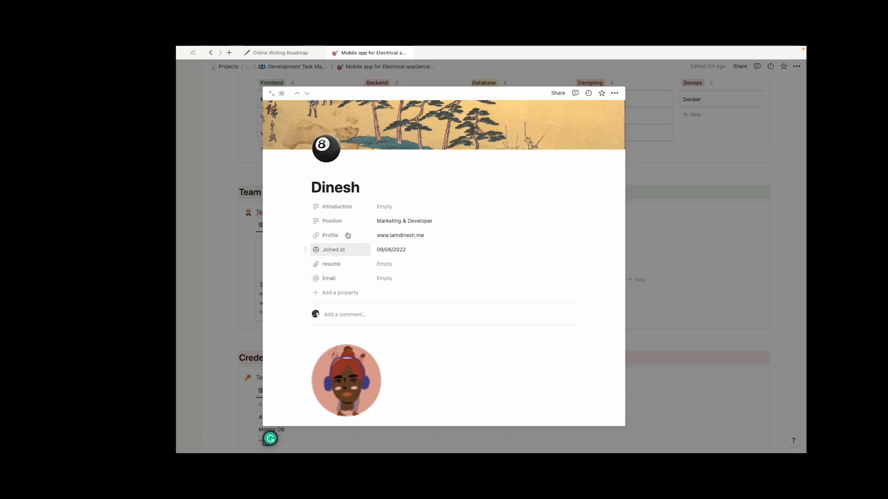
click(224, 259)
scroll(303, 275, down, 1)
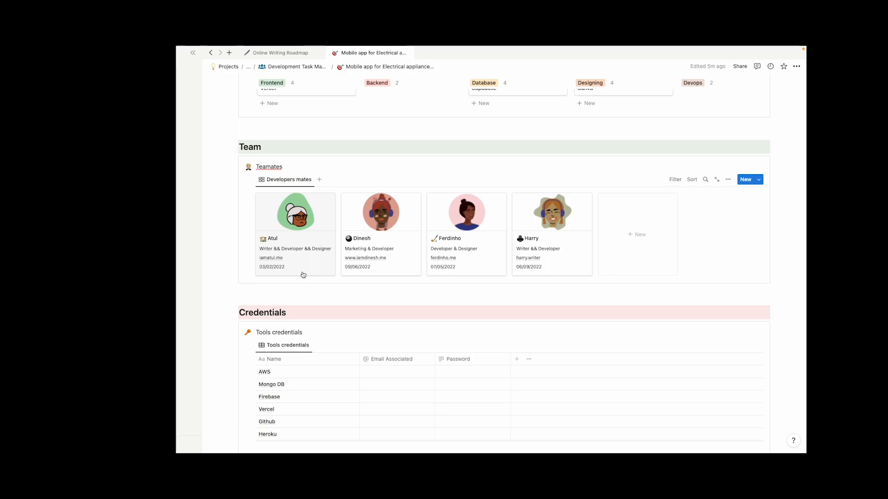
mouse_move(308, 227)
Look over the end of the page and revisit the Technology Stack & Tools board's groups.
scroll(228, 240, down, 4)
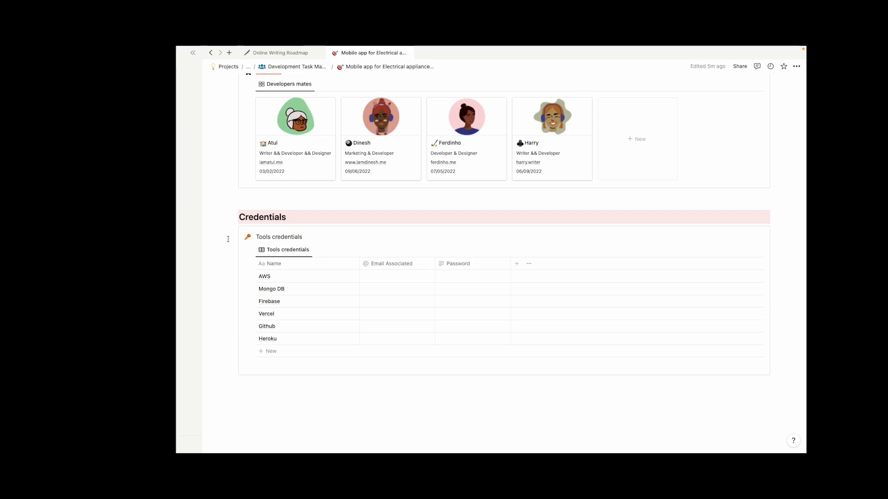
scroll(228, 239, up, 10)
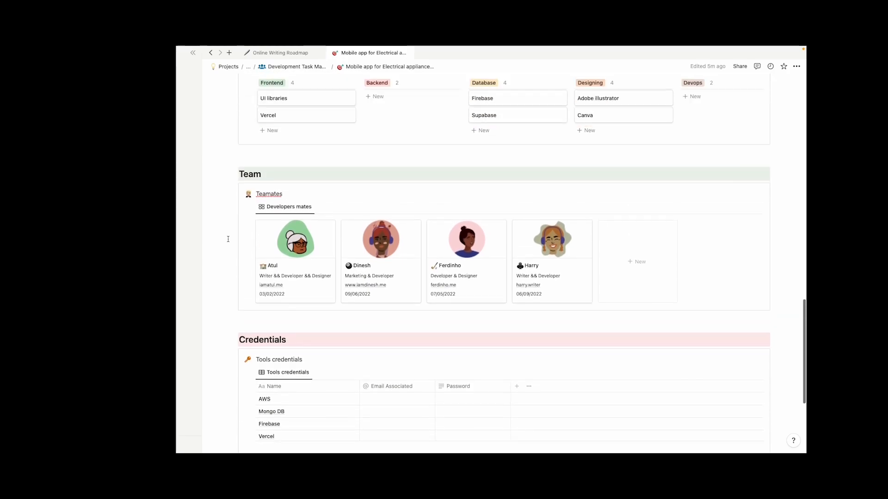
scroll(426, 178, right, 5)
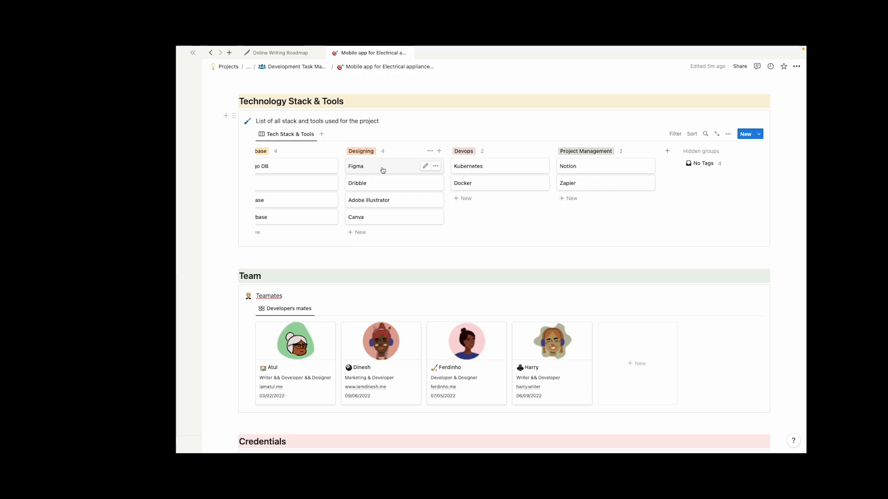
scroll(383, 170, left, 5)
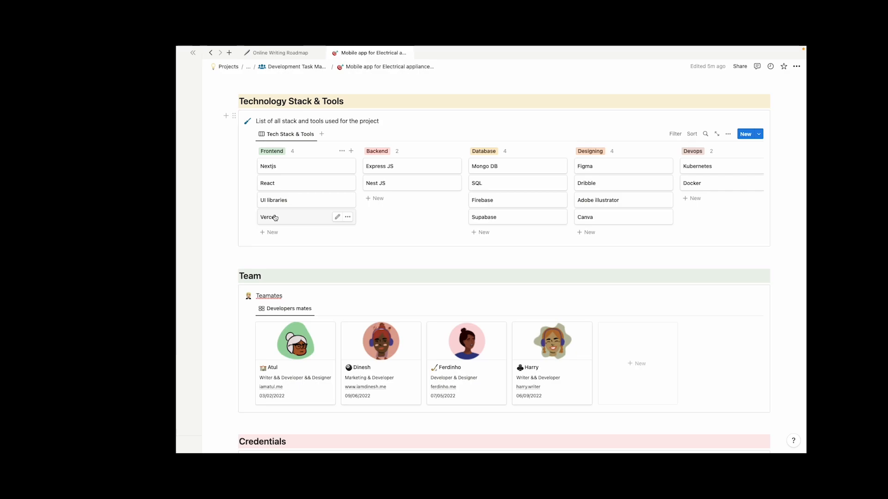
scroll(274, 218, down, 1)
scroll(231, 211, up, 2)
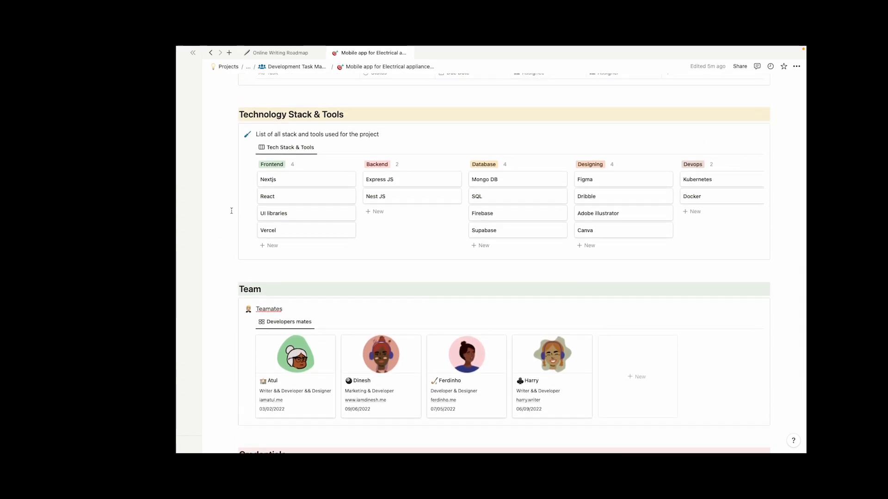
Examine the Credentials table, including the Password property's options and the Heroku row's email and password fields.
scroll(231, 210, down, 6)
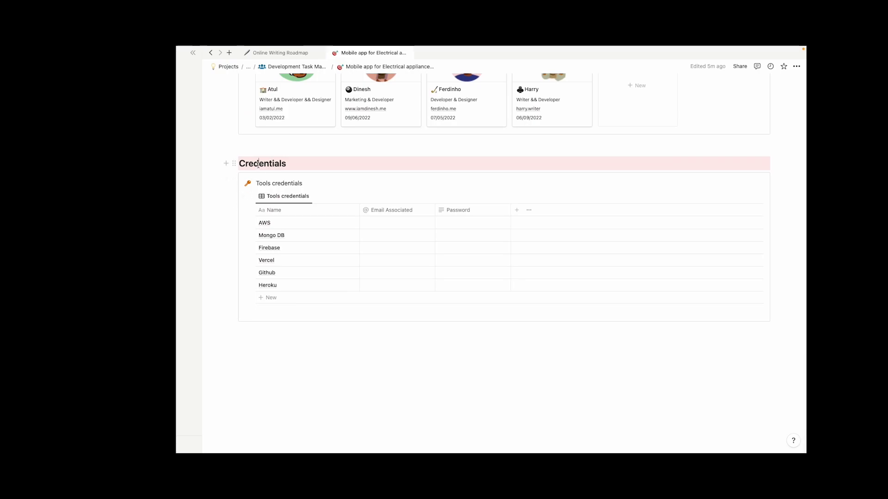
double_click(258, 164)
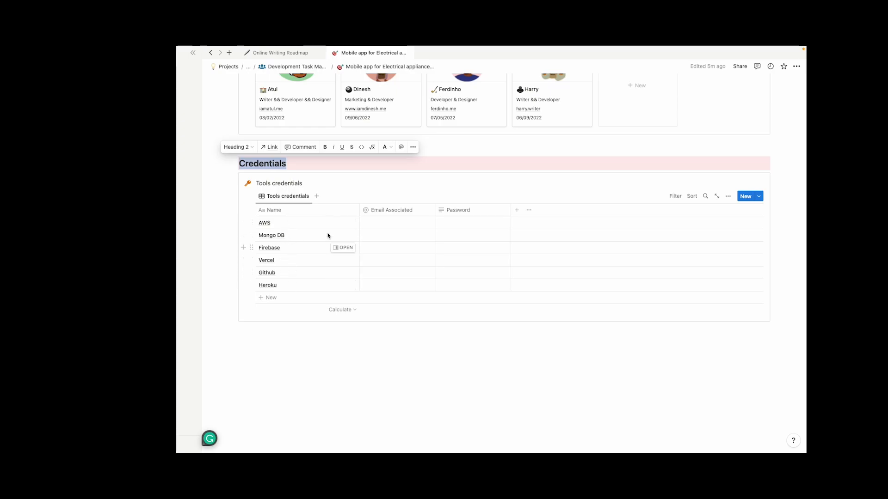
click(456, 215)
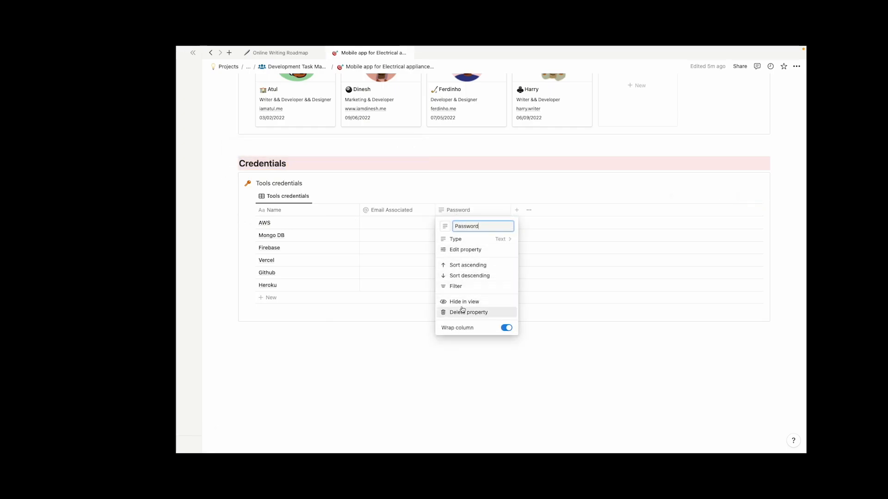
click(360, 369)
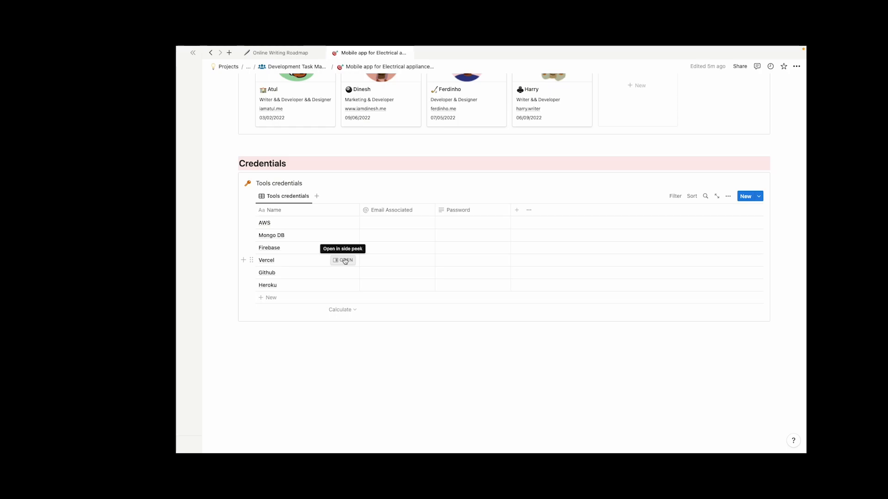
double_click(266, 164)
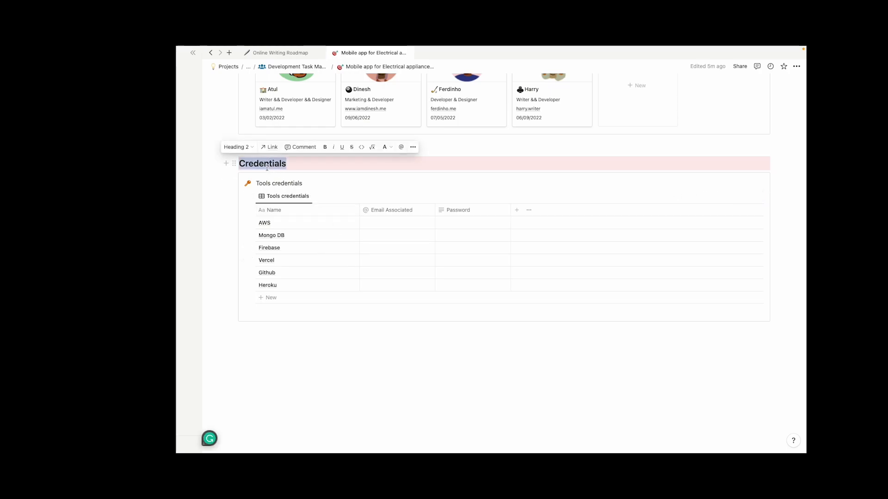
click(254, 333)
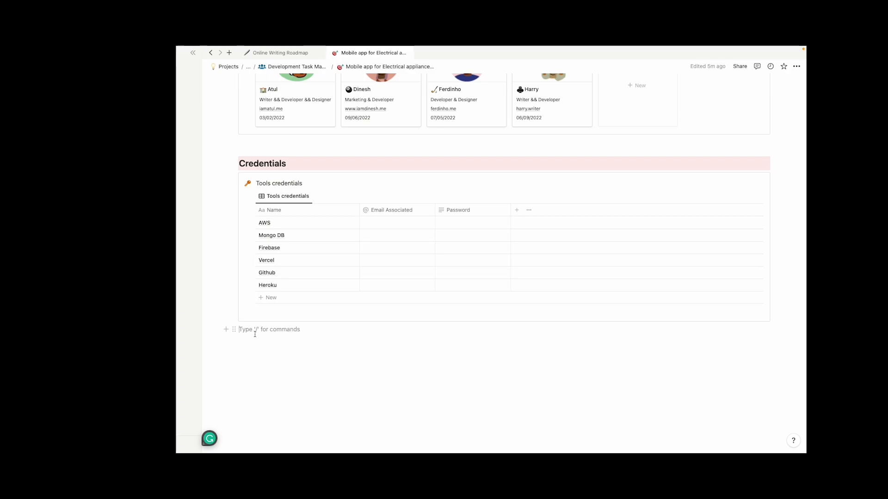
click(374, 285)
click(481, 290)
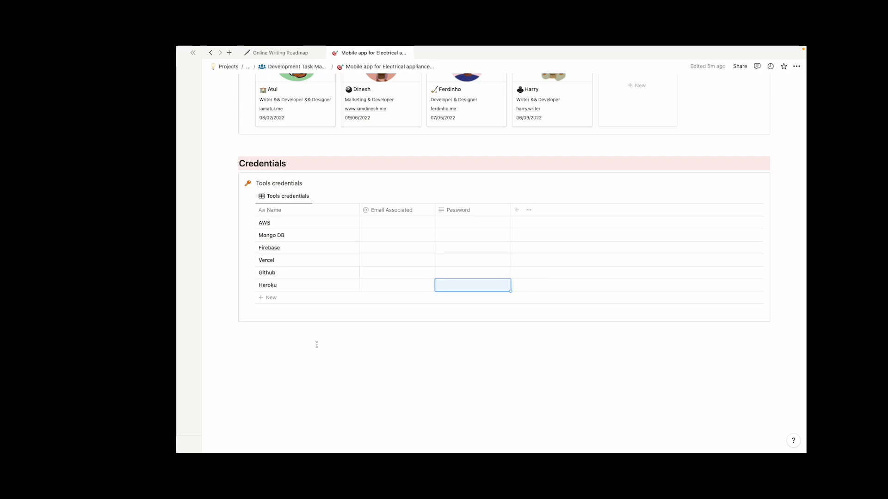
click(271, 343)
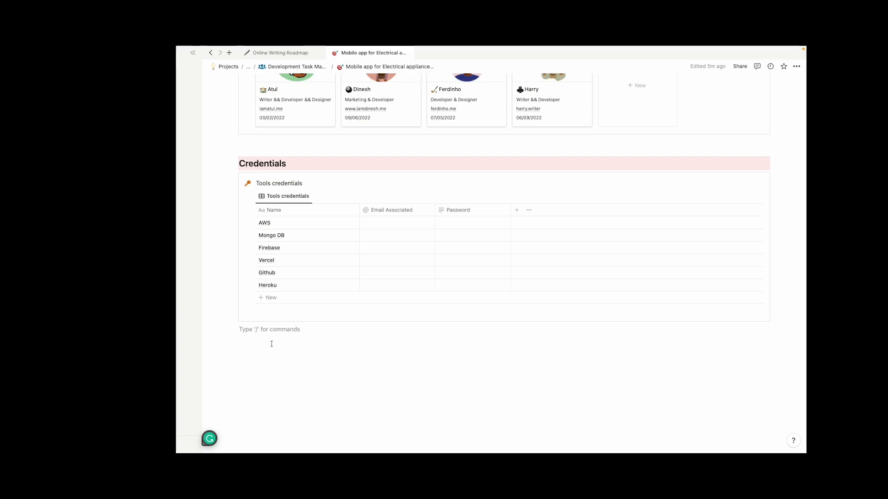
Add an empty line below the Credentials table at the end of the page.
scroll(271, 344, up, 3)
scroll(272, 344, down, 3)
key(Return)
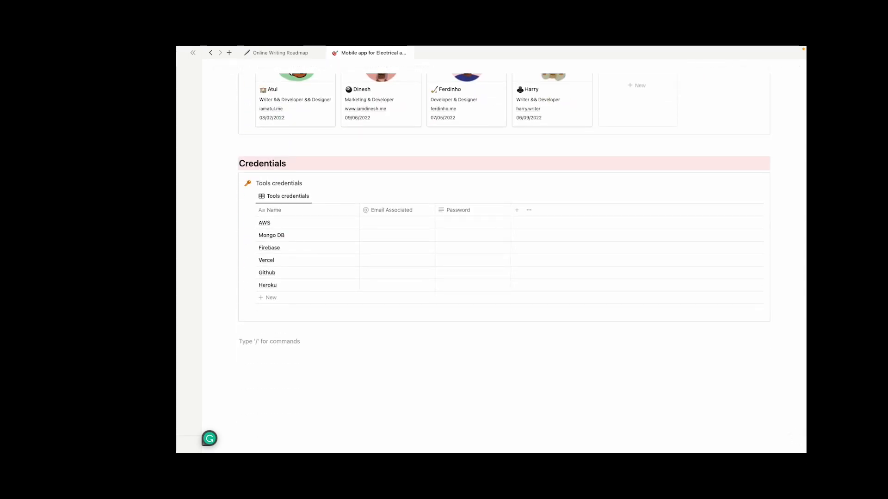
text(:git)
key(BackSpace)
key(BackSpace)
key(BackSpace)
text(h2)
key(BackSpace)
key(BackSpace)
key(BackSpace)
Insert a Heading 2 block reading Invoices below the Credentials section.
text(/h)
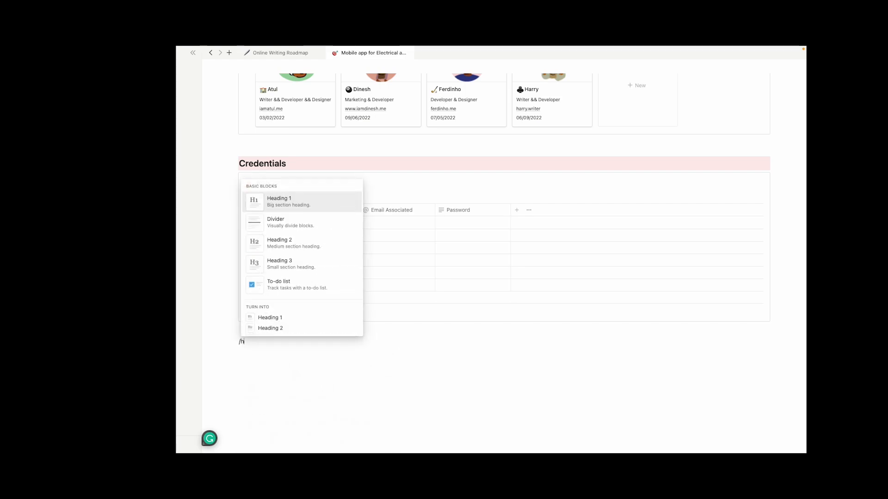
text(2)
key(Return)
text(Invoices)
Insert a callout with the text Invoices list under the Invoices heading.
key(Return)
text(/callout)
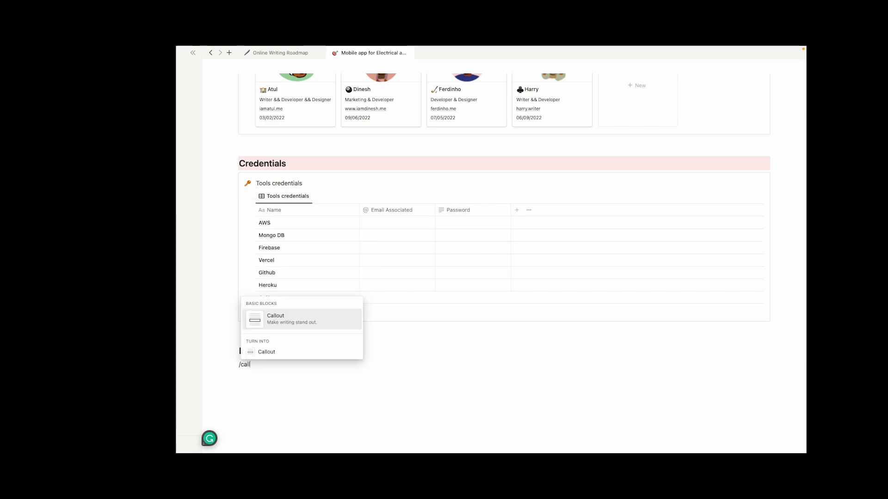
key(Return)
text(Invoices list)
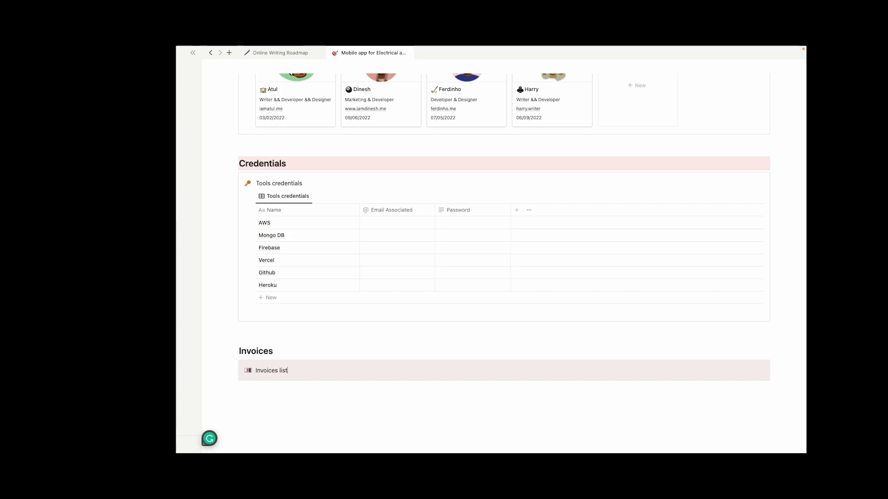
Insert a table view below the Invoices list callout and create a new database as its source.
key(Return)
text(/table)
key(Down)
key(Return)
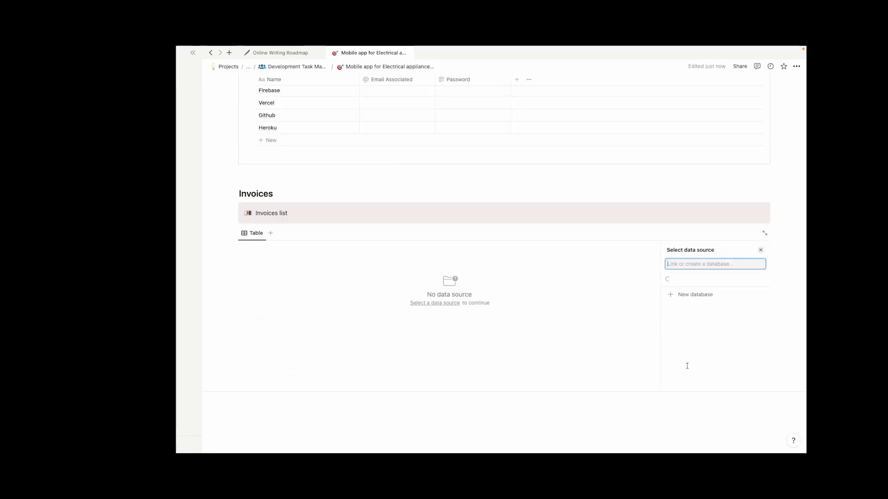
click(689, 370)
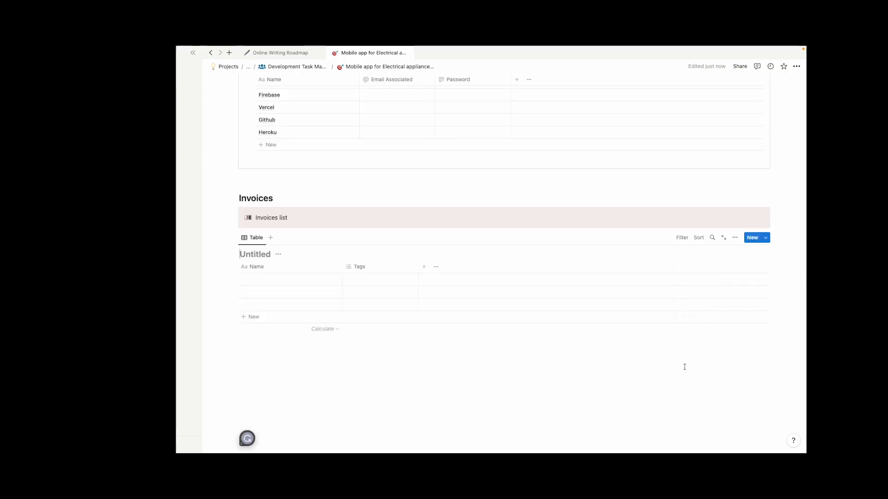
Hide the new database's title and rename its table view to Invoices list.
click(278, 254)
click(271, 294)
click(253, 237)
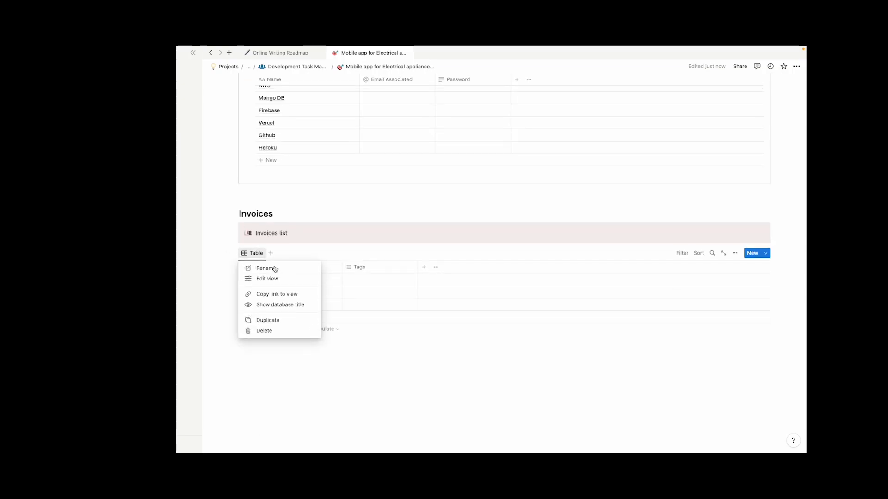
click(272, 278)
text(Invoices list)
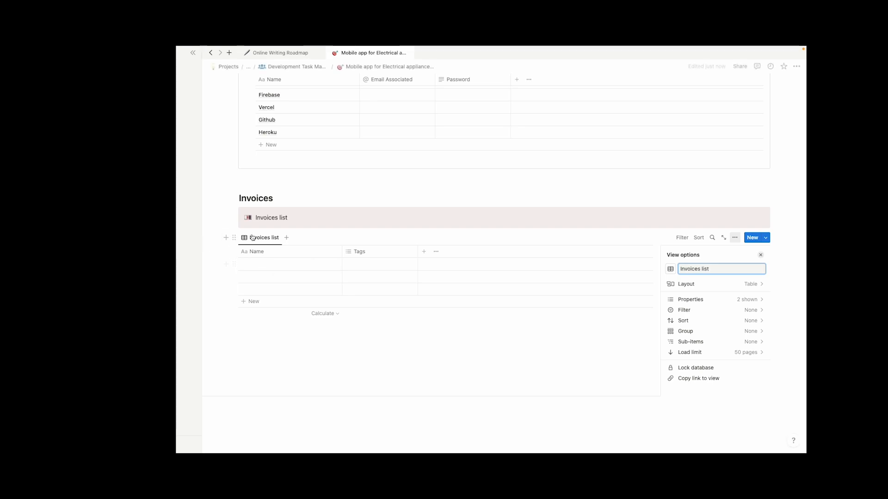
key(Return)
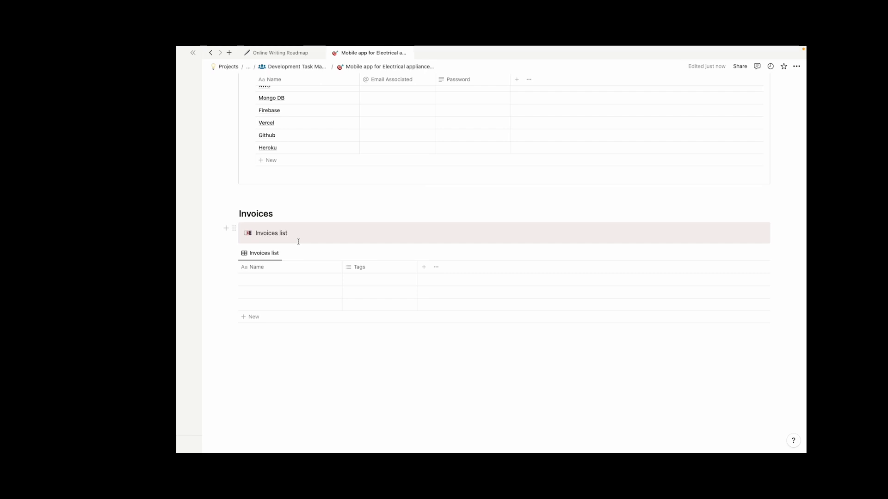
Name the first two rows of the invoices table Invoices 001 and Invoice 002.
click(260, 279)
text(I)
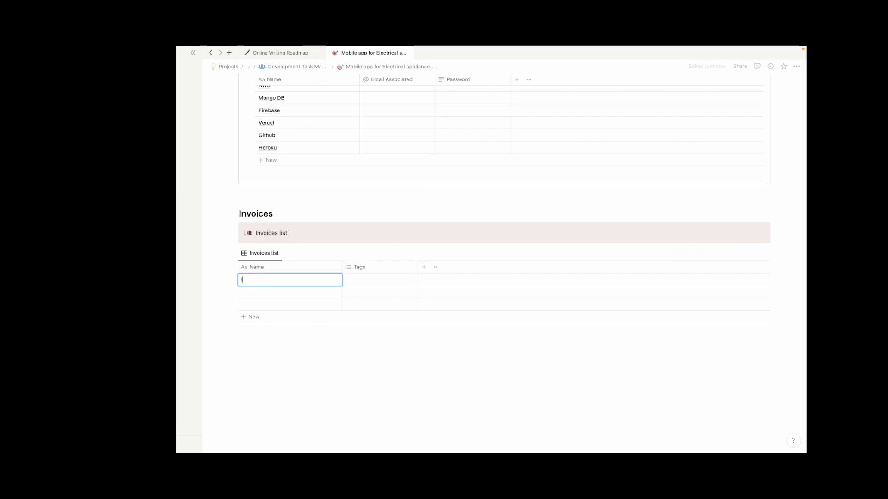
text(nvoices 001)
key(Return)
click(258, 291)
text(In)
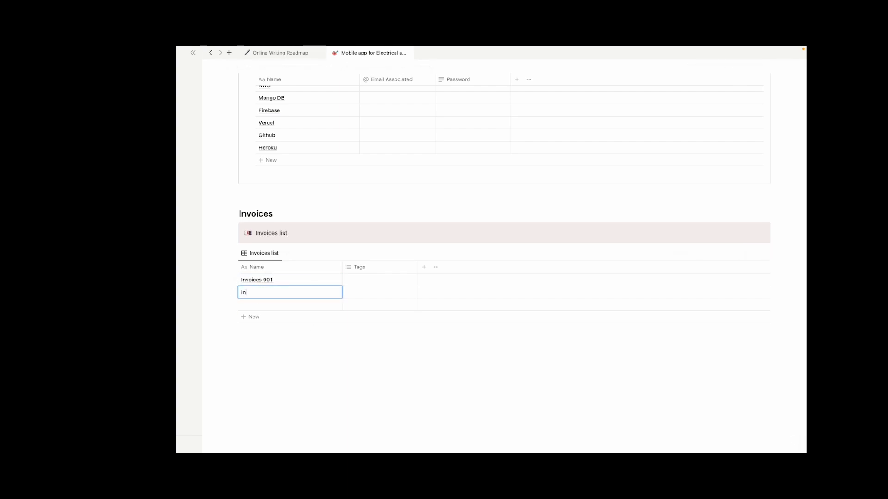
text(voice 002)
key(Return)
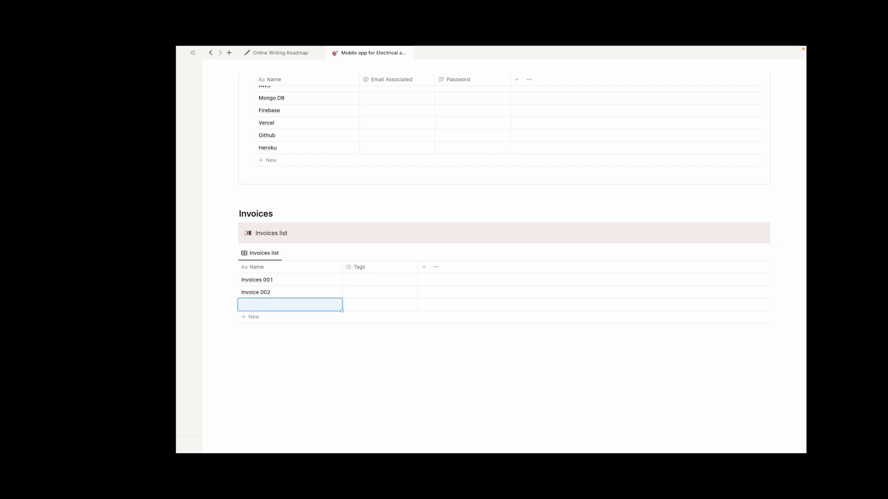
Correct the first row's name to Invoice 001.
click(285, 281)
key(BackSpace)
key(BackSpace)
key(BackSpace)
key(BackSpace)
key(BackSpace)
text(001)
key(Return)
Add a Status property named Payment status to the invoices table and delete the empty third row.
click(365, 265)
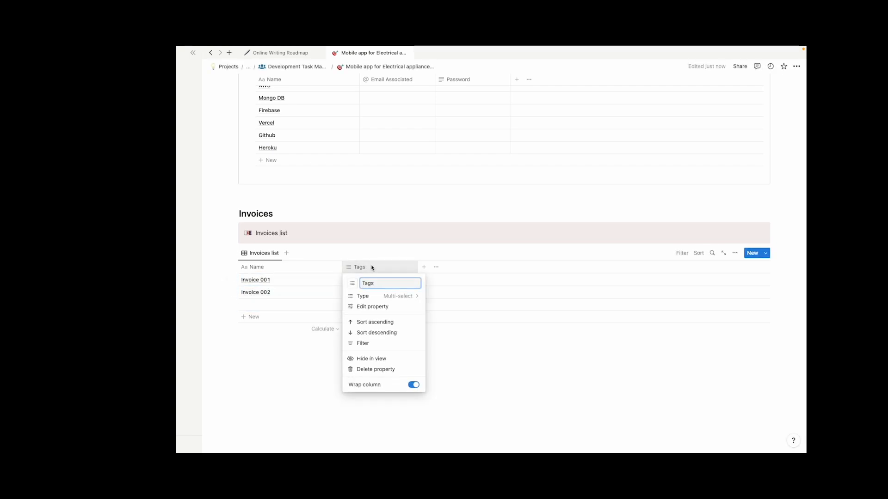
click(424, 267)
click(424, 266)
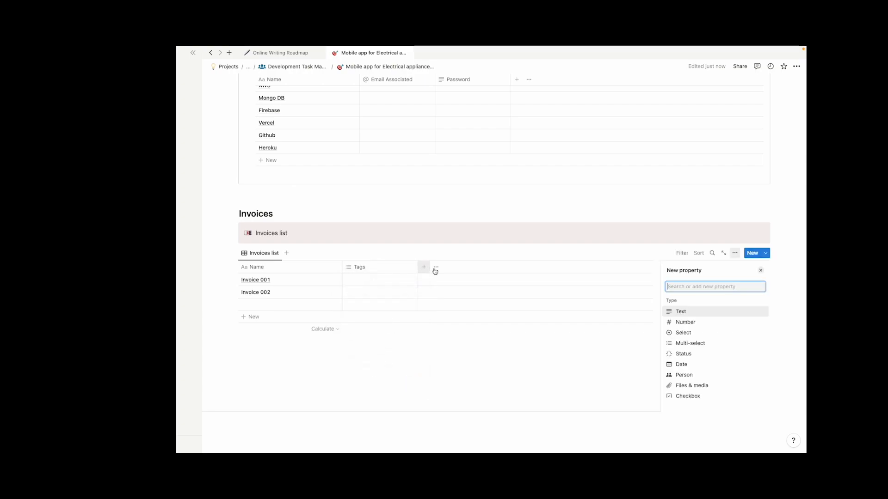
text(Payment st)
key(ctrl+a)
text(statu)
key(Return)
text(Payment status)
key(Escape)
click(234, 305)
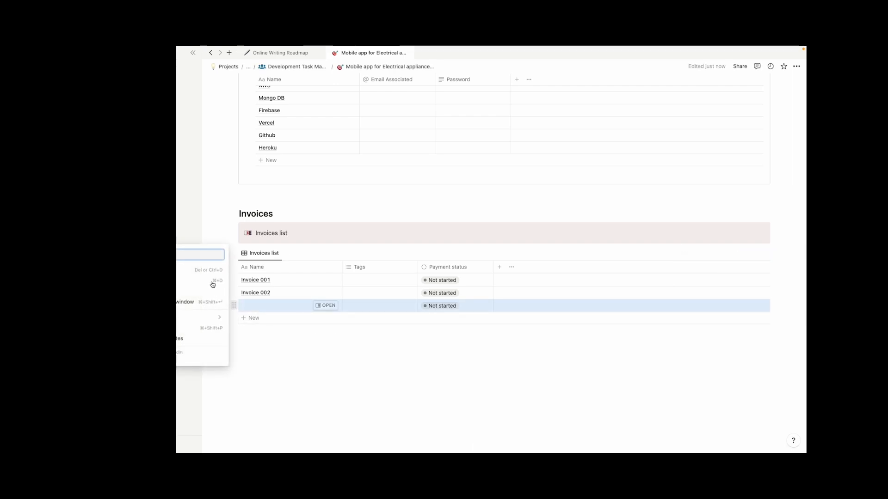
click(207, 270)
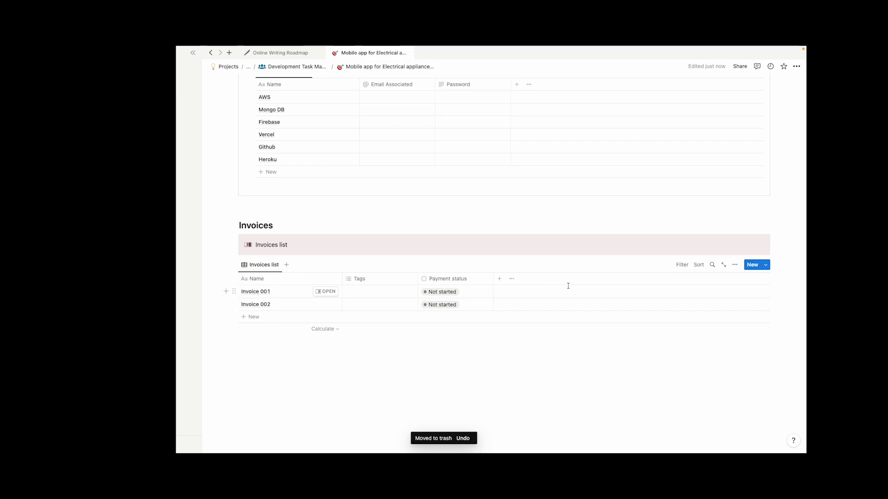
Add a Number property to the invoices table and set its number format to dollars.
click(500, 279)
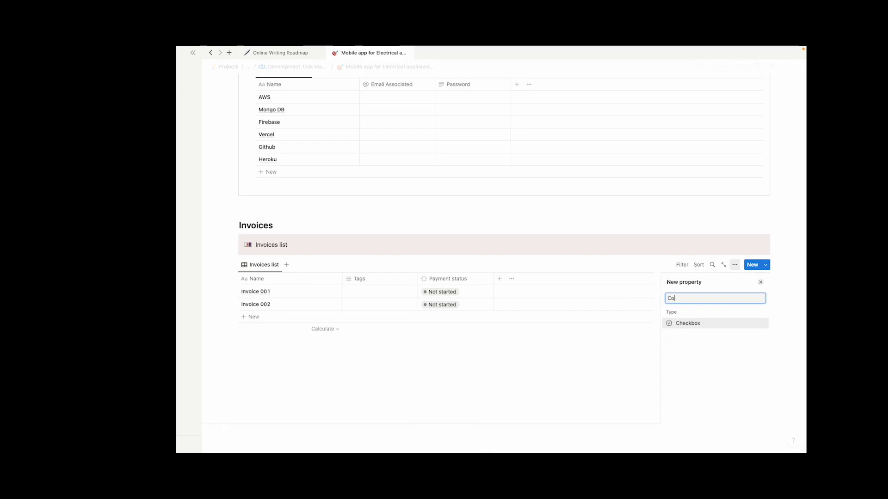
text(Number)
click(705, 323)
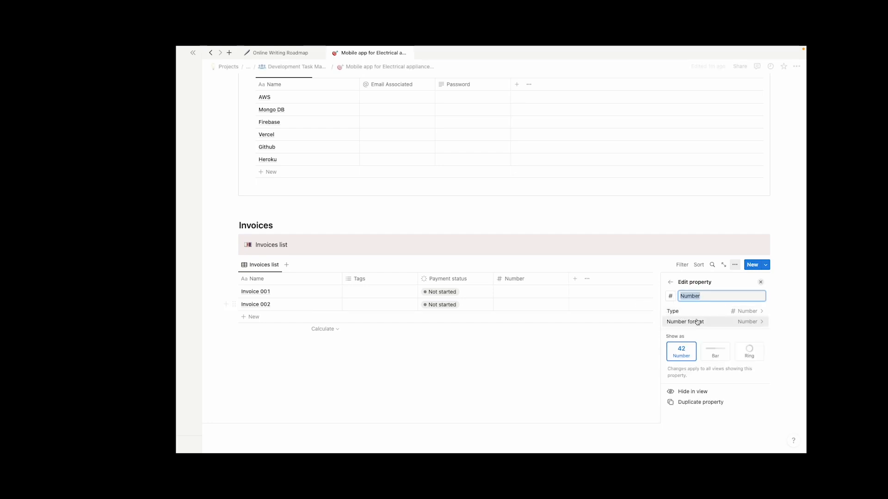
click(705, 322)
text(us)
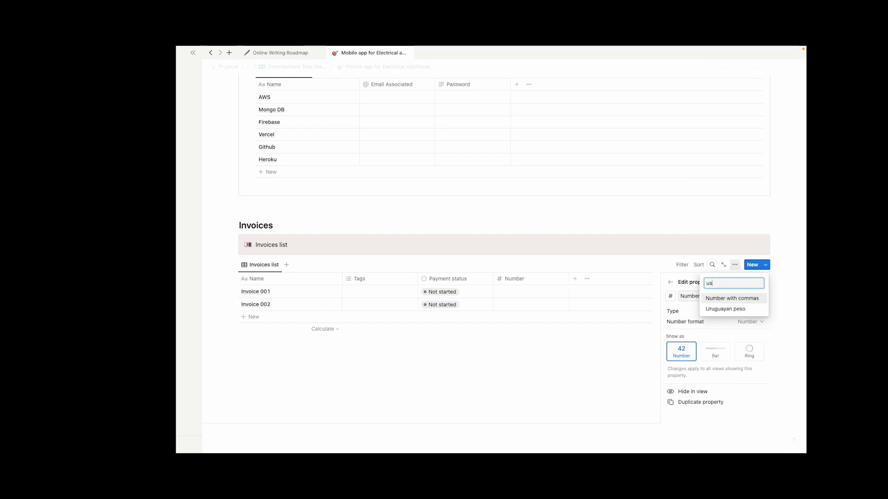
key(BackSpace)
key(BackSpace)
text(fo)
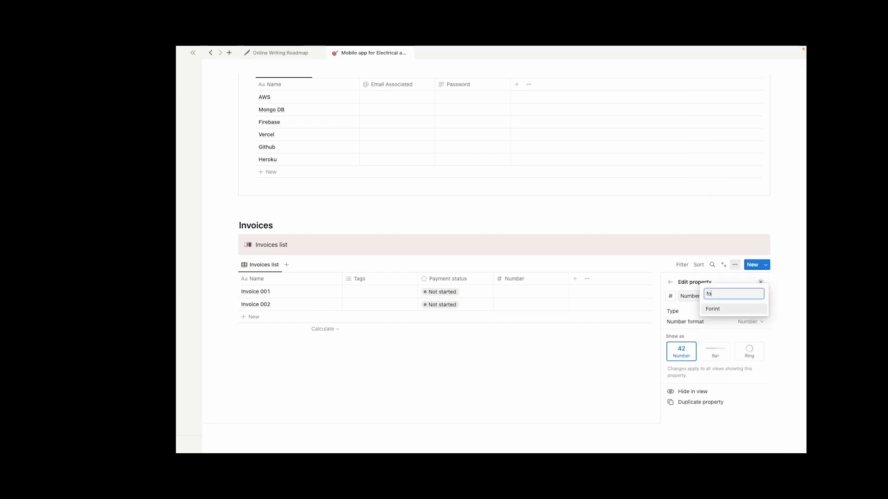
key(BackSpace)
key(BackSpace)
text(dol)
key(Return)
click(624, 328)
Enter amounts of 100 for Invoice 001 and 400 for Invoice 002 in the Number column.
click(524, 293)
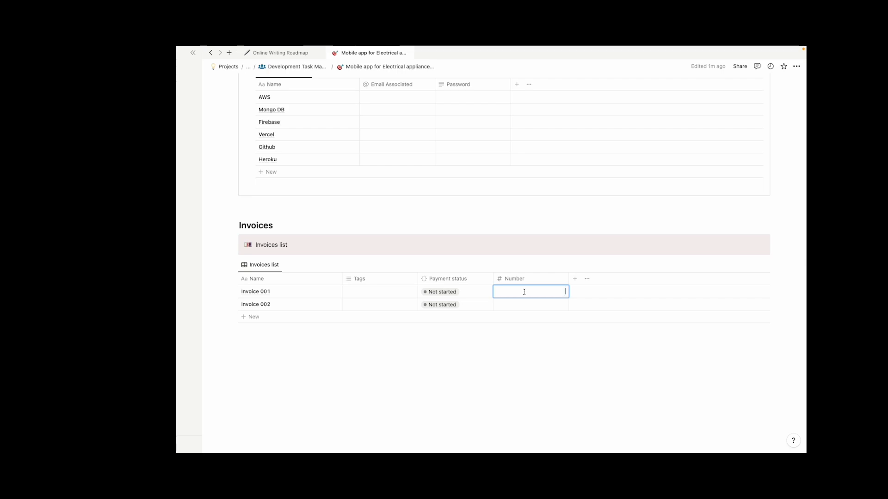
text(00)
key(Return)
text(400)
key(Return)
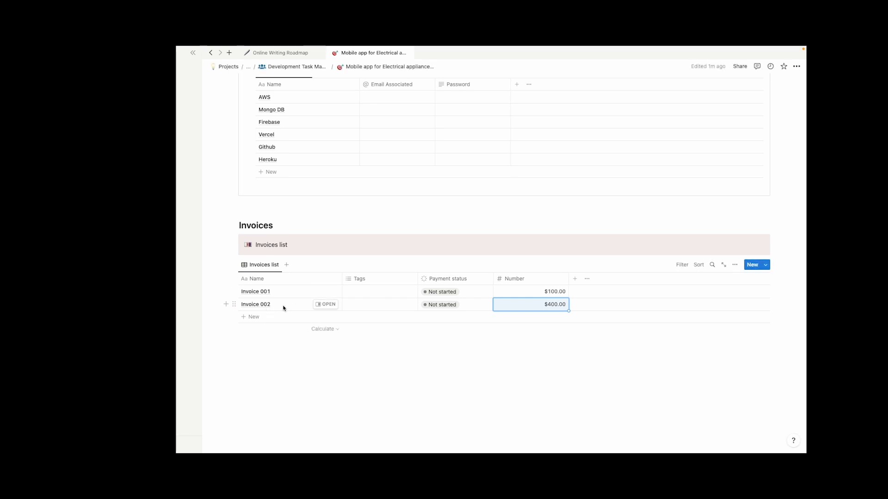
Set Invoice 001's payment status to Done and view the status options of Invoice 002.
click(472, 292)
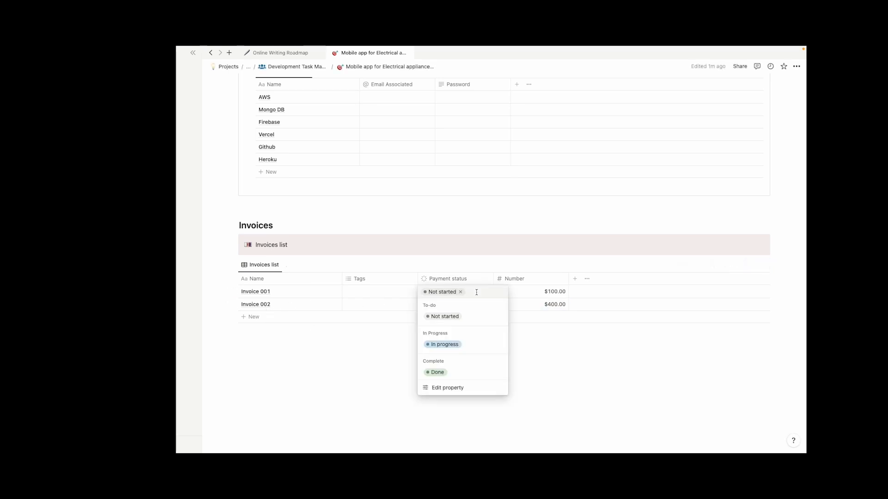
click(442, 372)
click(451, 330)
click(442, 306)
click(442, 306)
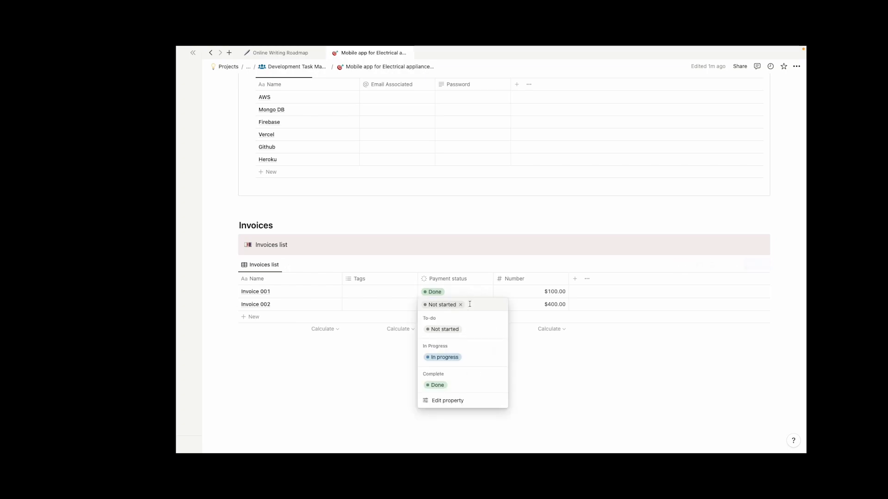
key(Escape)
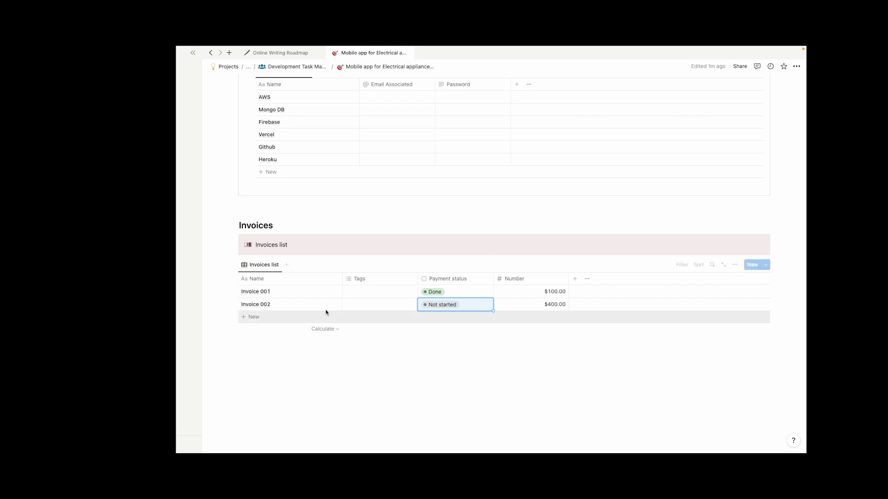
Open Invoice 001, add a Files & media property named Invoice PDF, and return to the invoices table.
click(325, 291)
click(508, 200)
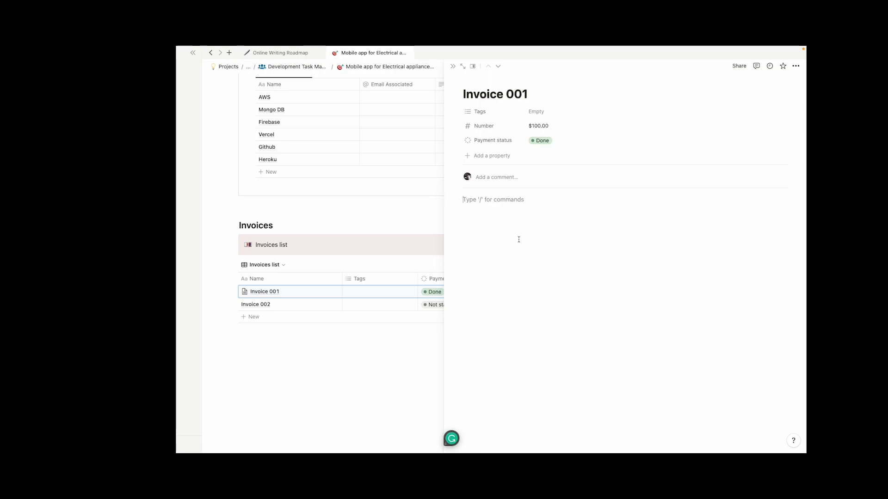
click(486, 155)
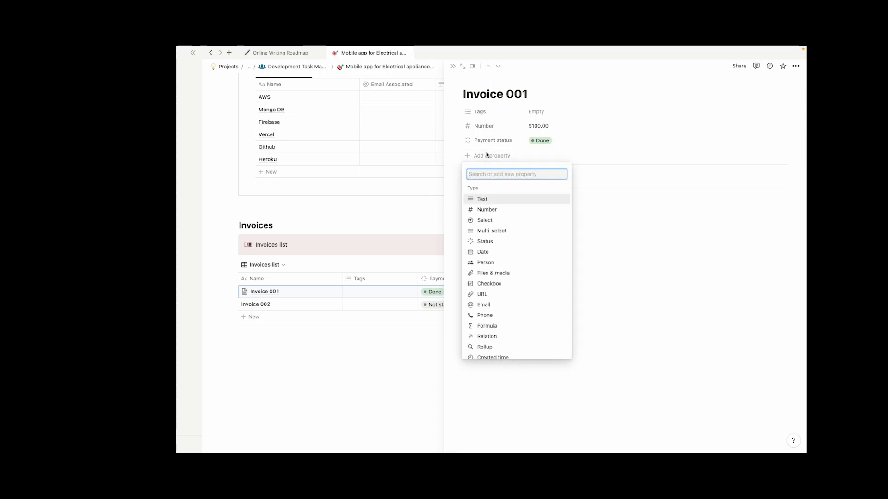
text(file)
key(Return)
key(Return)
click(501, 141)
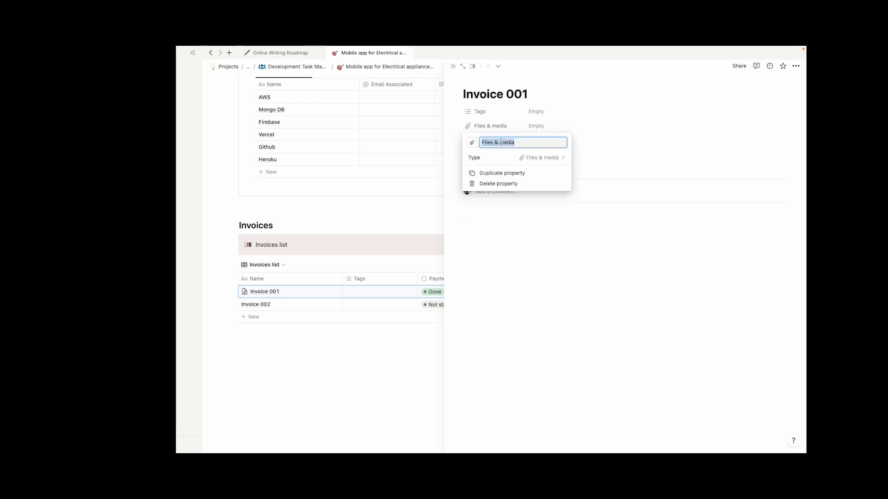
text(In)
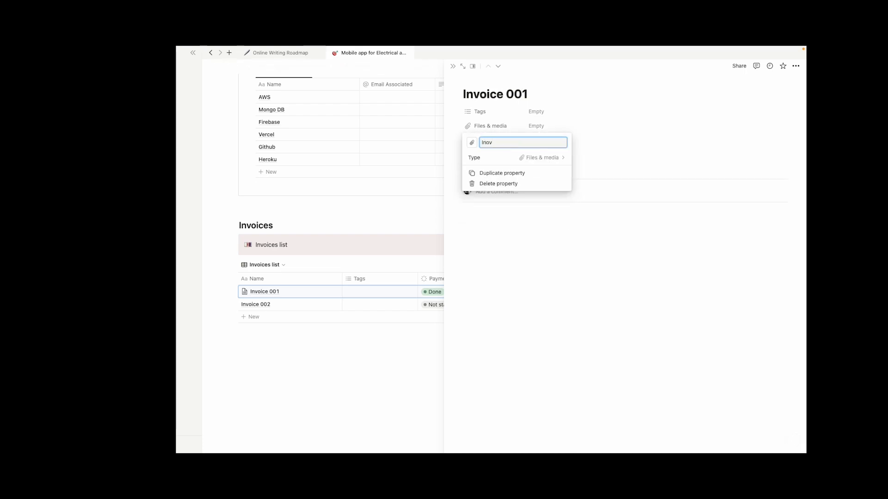
text(voice PDF)
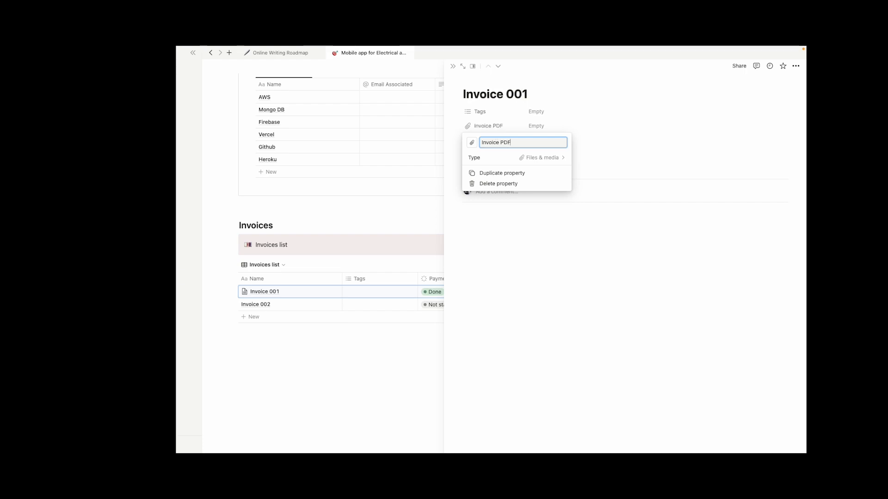
key(Return)
click(448, 159)
drag(410, 225, 402, 197)
click(382, 210)
Delete the Tags property and place the Invoice PDF column directly after Name.
click(363, 278)
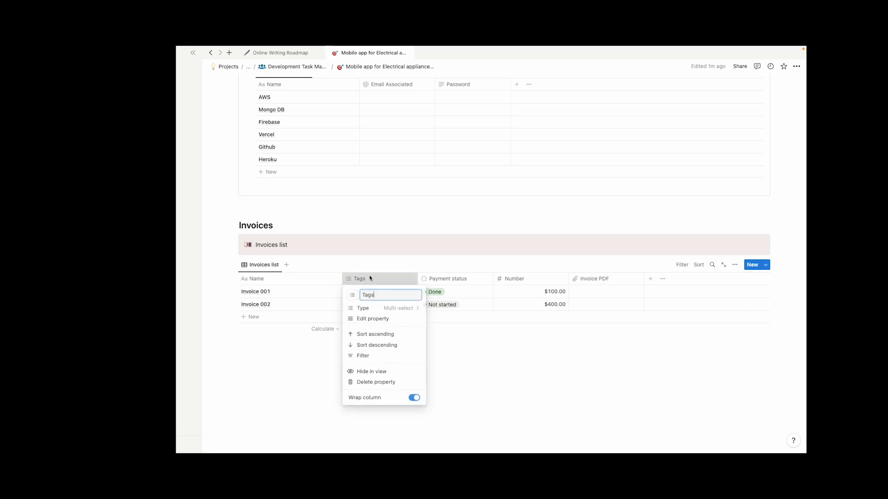
click(380, 382)
click(459, 258)
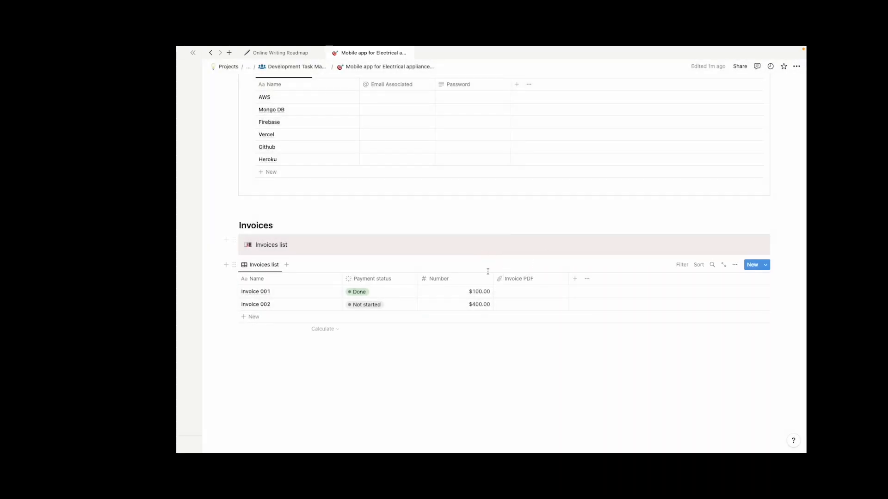
drag(494, 278, 293, 279)
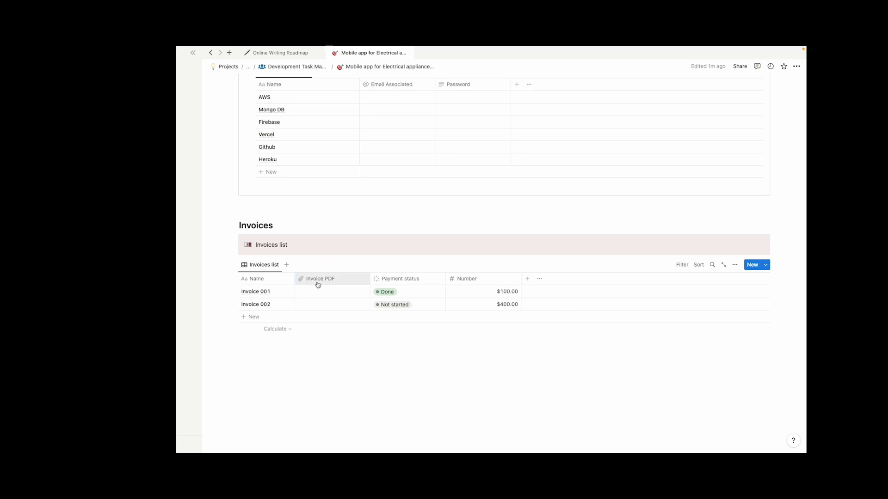
View the file upload options of Invoice 001's Invoice PDF cell.
click(308, 290)
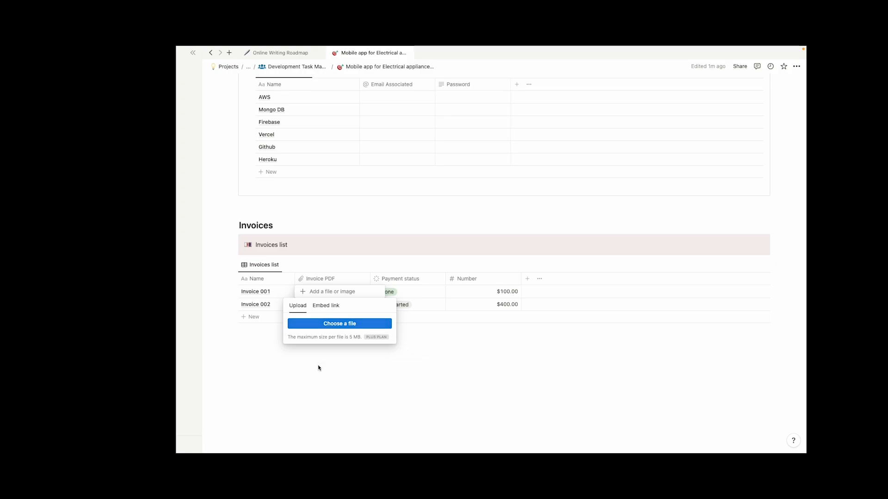
key(Escape)
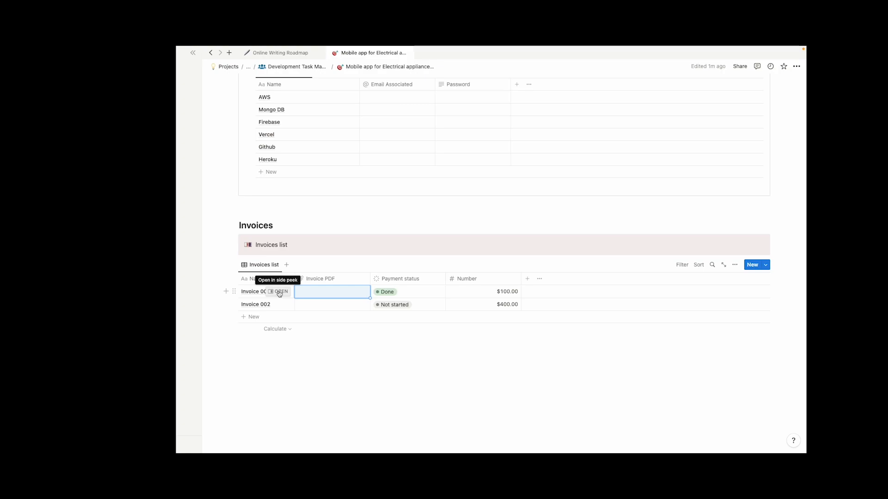
Move the invoices table into the Invoices list callout and reset the callout's color to the default background.
drag(234, 264, 270, 247)
click(234, 241)
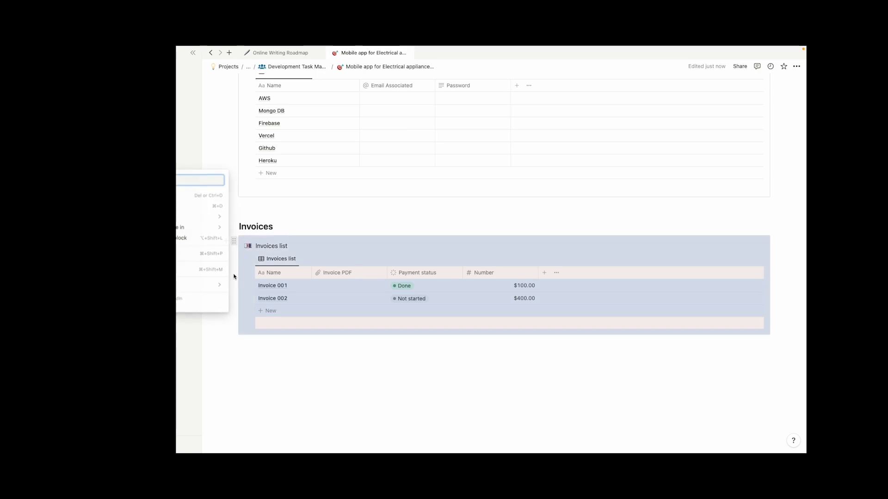
mouse_move(218, 283)
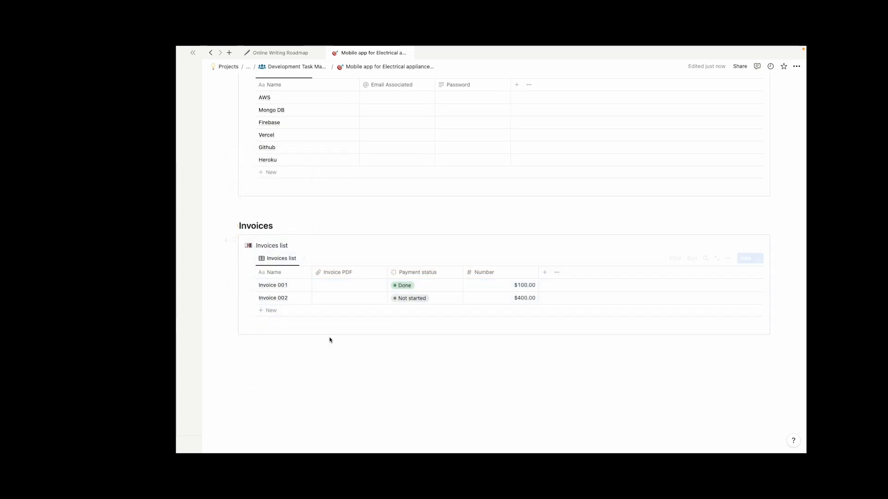
click(330, 338)
key(BackSpace)
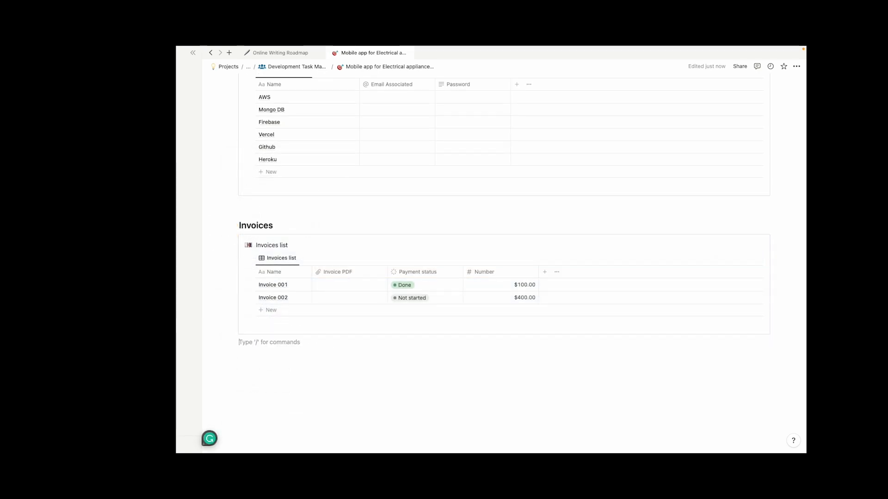
Give the Invoices heading a brown background.
scroll(456, 274, up, 1)
double_click(265, 242)
click(234, 243)
mouse_move(215, 287)
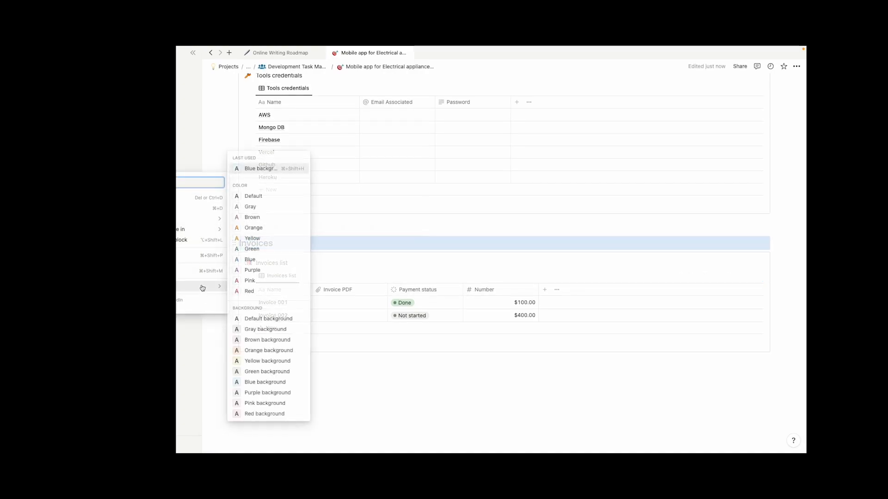
click(260, 341)
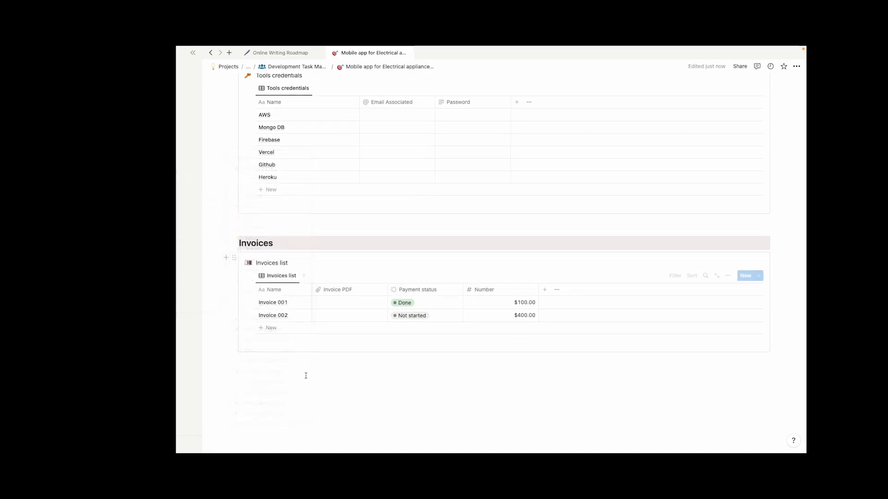
click(302, 369)
Review the mobile app project page from the Invoices section up to its title and return to the Development Task Manager page.
scroll(316, 254, up, 2)
scroll(316, 257, down, 3)
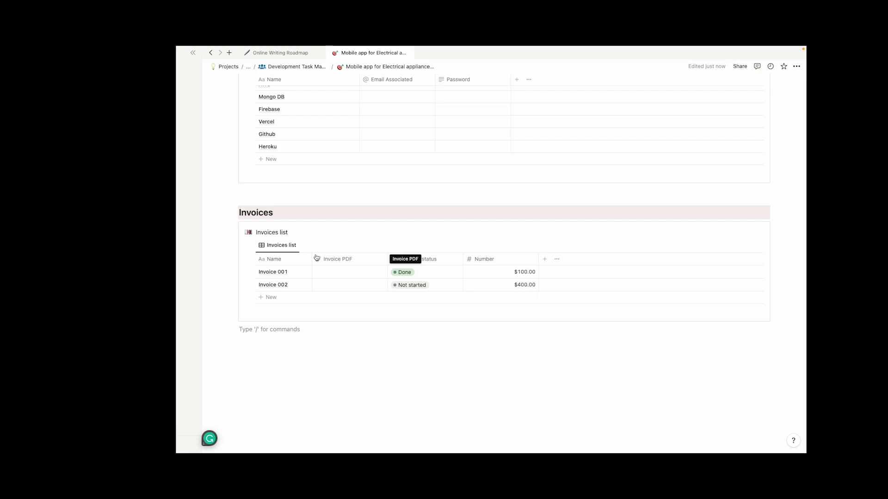
scroll(316, 258, up, 3)
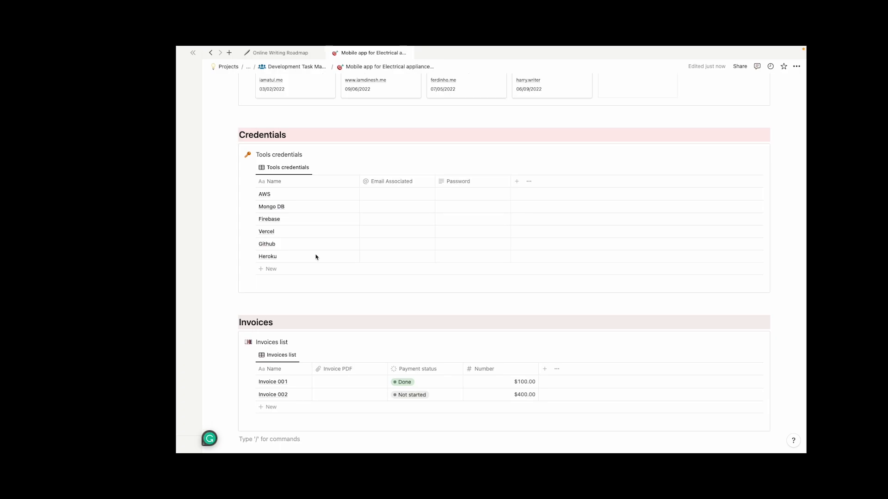
scroll(316, 258, up, 15)
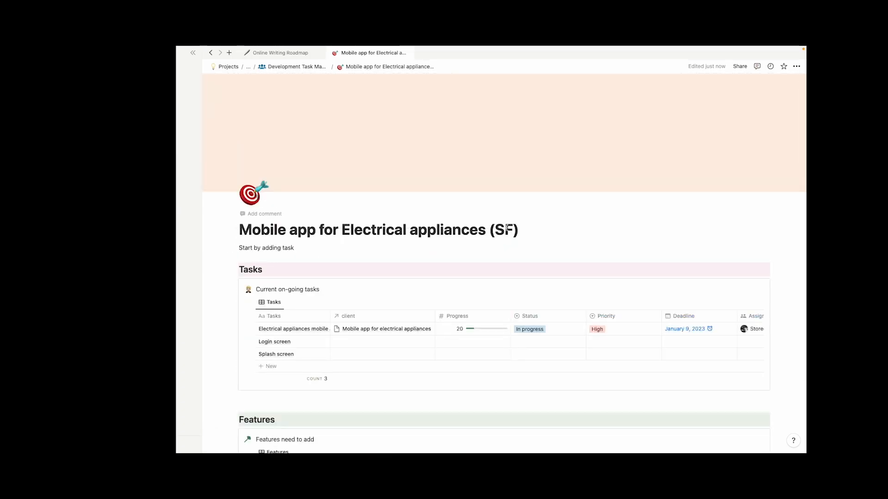
drag(443, 229, 316, 229)
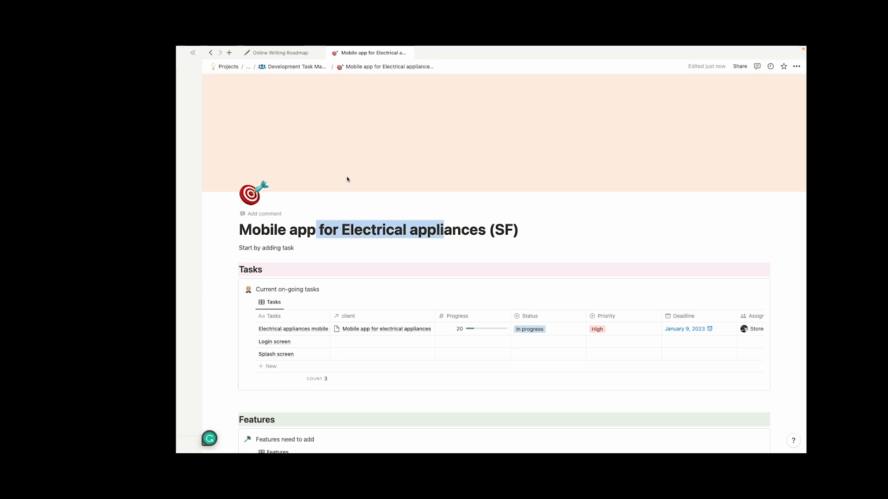
click(306, 67)
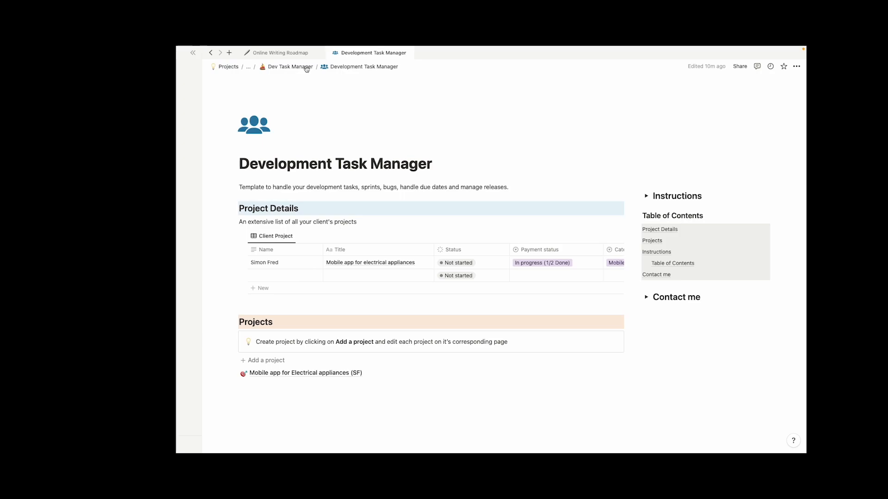
Set both the Status and the Payment status of the electrical appliances mobile app project to Done.
click(488, 266)
click(463, 346)
scroll(534, 274, right, 5)
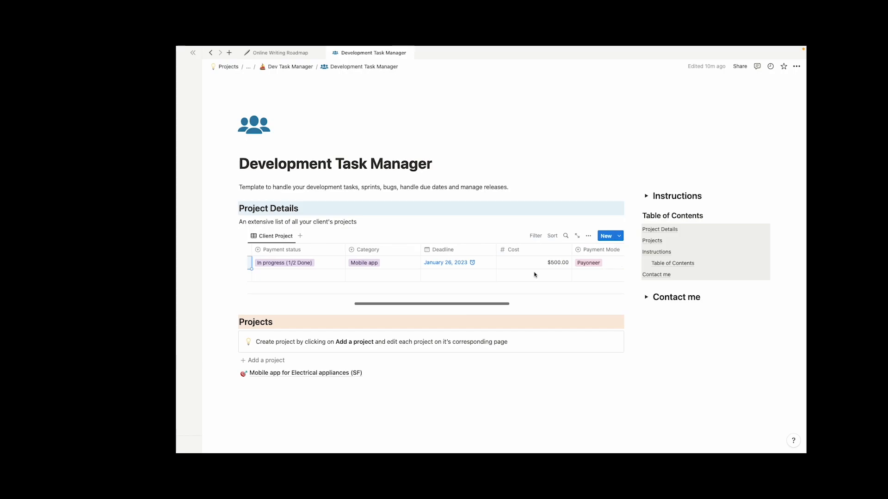
click(311, 264)
click(297, 300)
scroll(326, 262, left, 5)
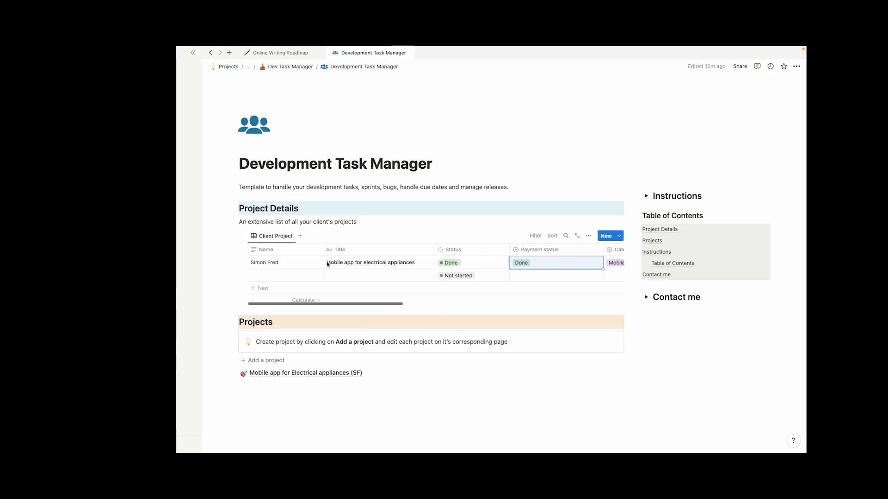
Add a new project page from the template, look through its sections, and return to the Development Task Manager page.
click(258, 274)
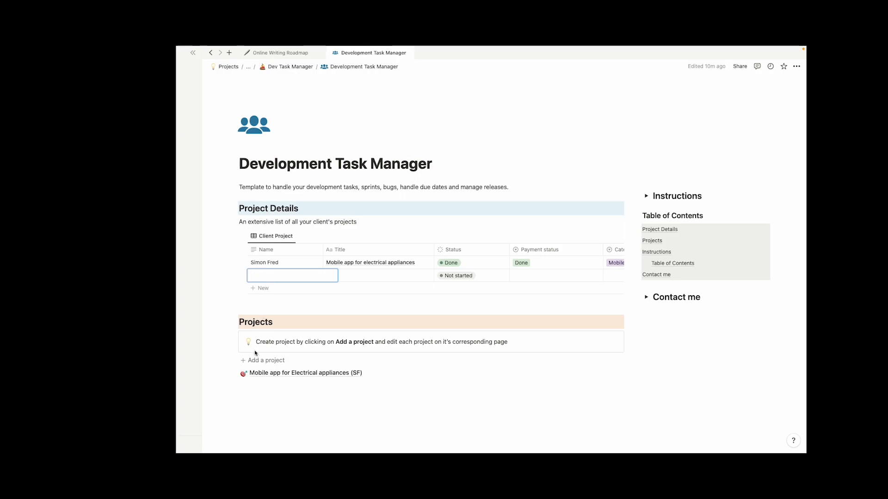
key(Escape)
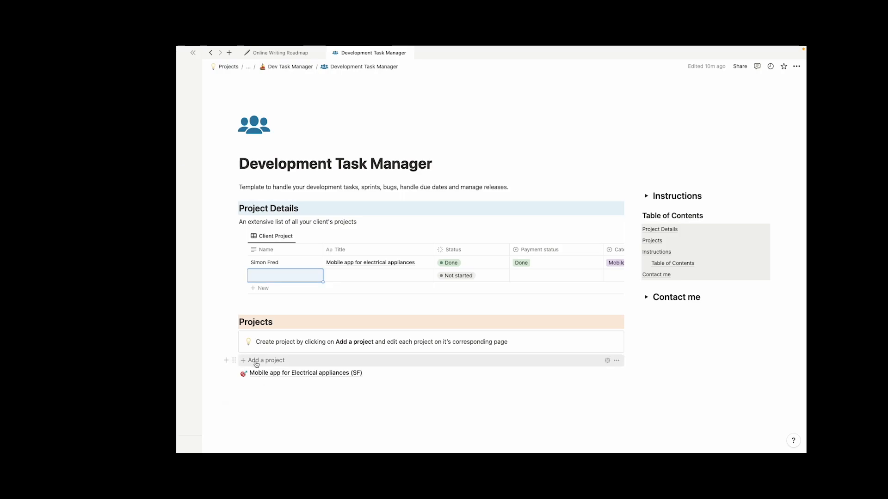
click(257, 362)
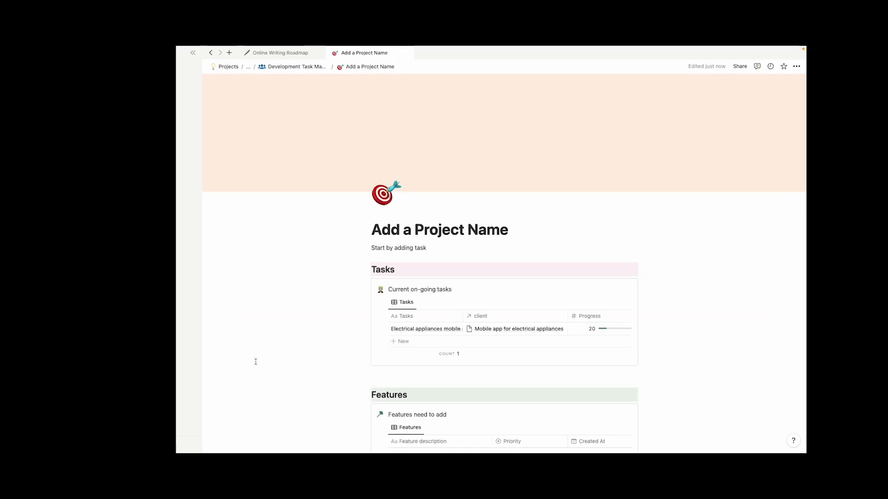
scroll(461, 276, down, 10)
scroll(462, 276, up, 10)
click(293, 66)
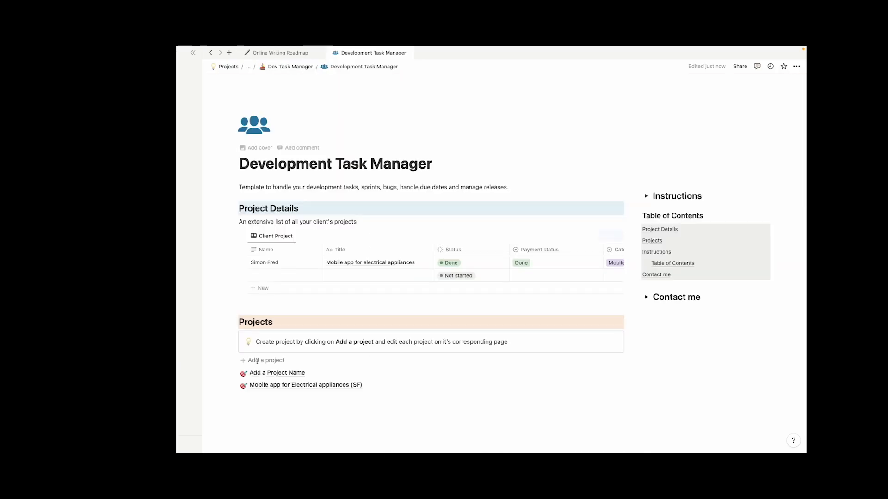
Open the Mobile app for Electrical appliances (SF) project, look through its sections down to Invoices, and return to the Development Task Manager page.
click(296, 384)
scroll(342, 304, down, 3)
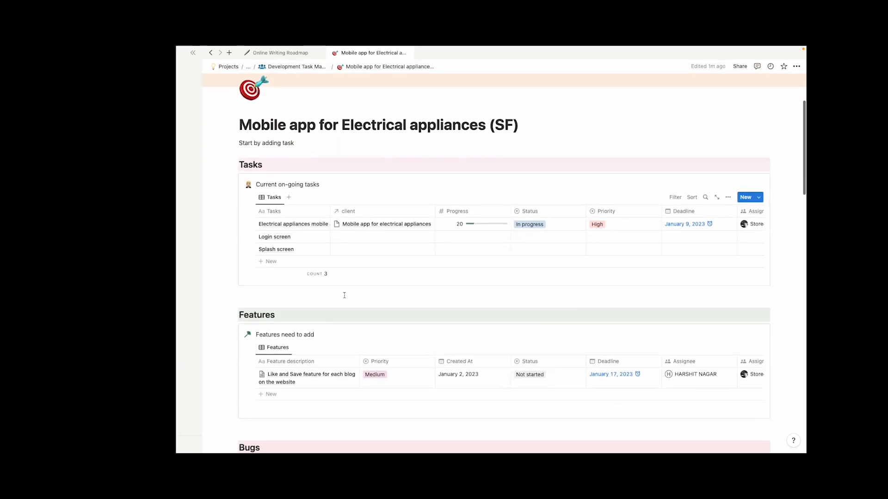
scroll(384, 281, down, 7)
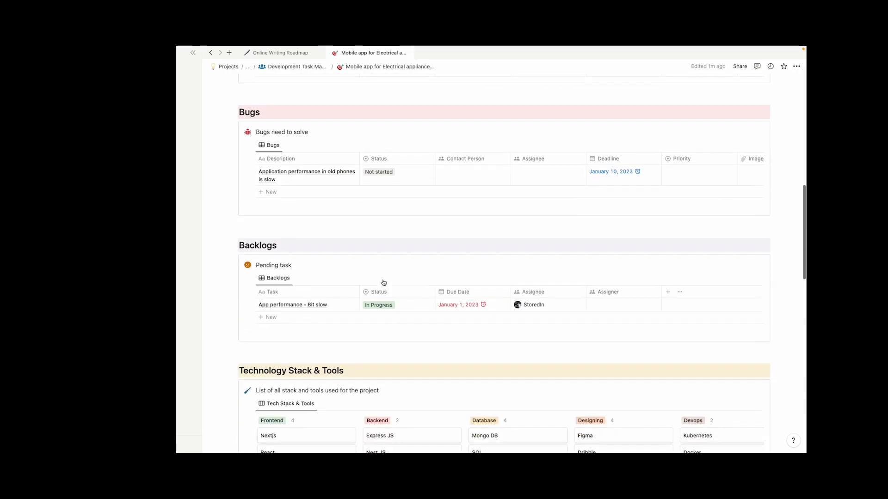
scroll(384, 283, up, 5)
scroll(343, 258, down, 15)
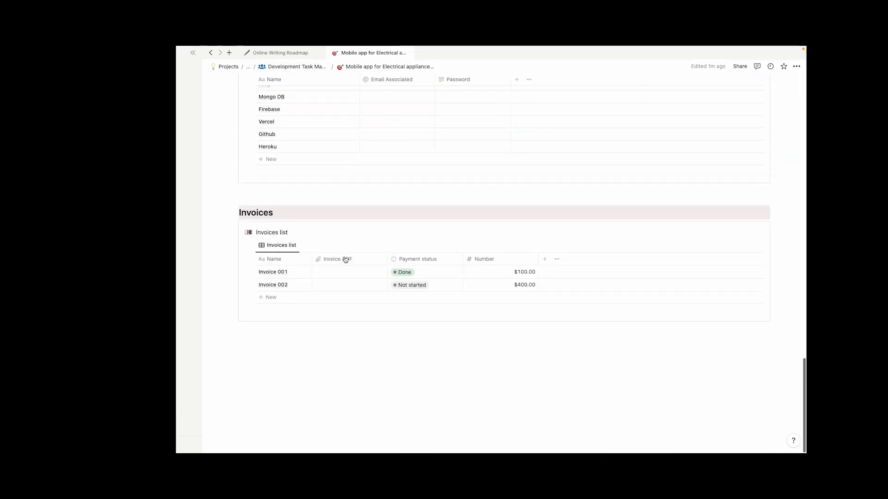
scroll(408, 201, up, 1)
scroll(408, 201, up, 8)
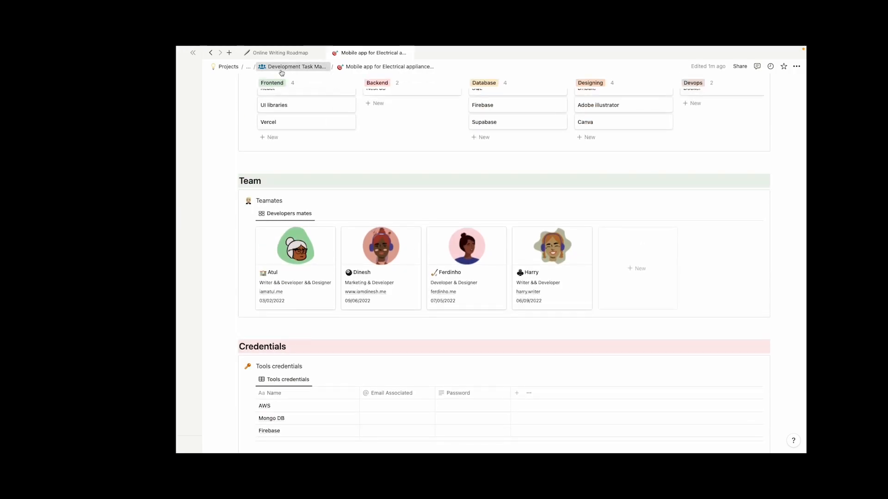
click(281, 70)
Add a Heading 2 reading "Feedback" below the list of projects.
scroll(353, 359, down, 1)
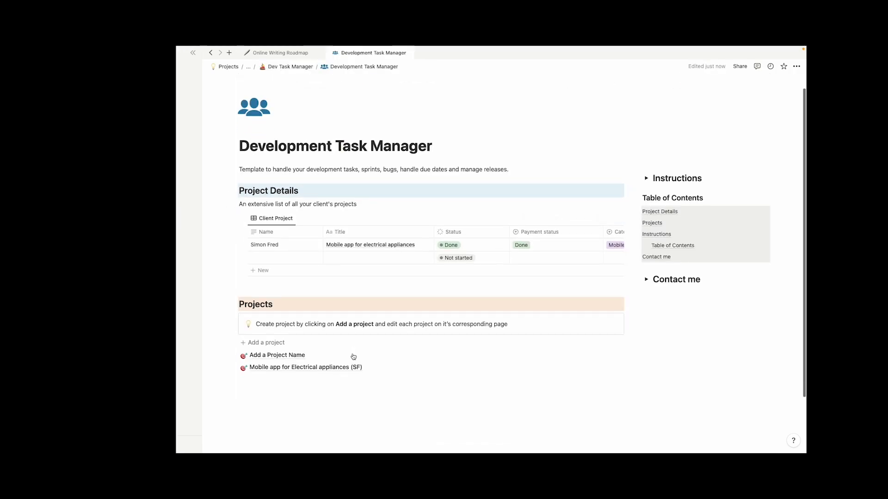
click(265, 393)
text(/h2)
key(Return)
text(Feedback)
key(Return)
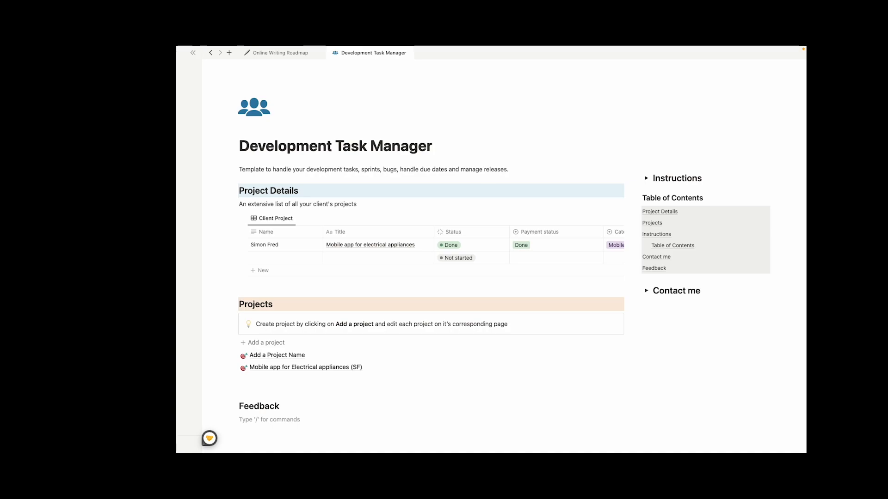
Add a Heading 2 reading "Portfolio" below the Feedback heading.
scroll(504, 261, down, 1)
text(/h2)
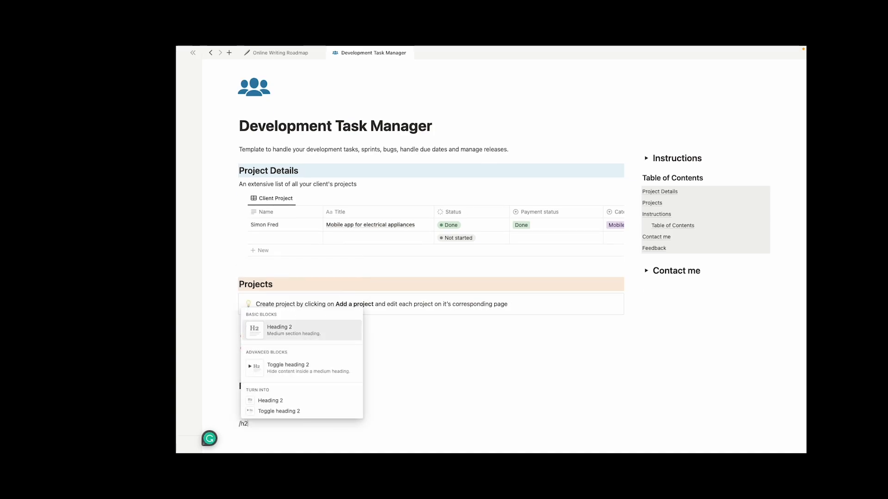
key(Return)
text(Portfolio)
key(Return)
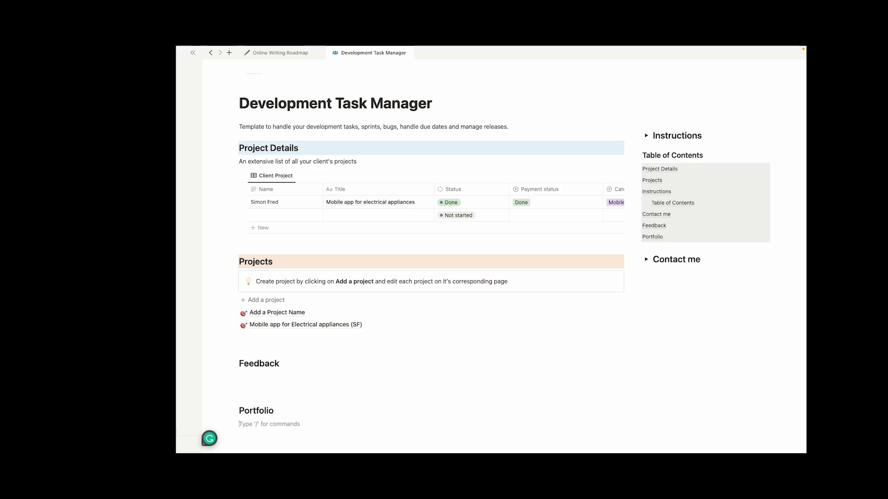
Delete the Portfolio and Feedback headings from the end of the Development Task Manager page.
key(BackSpace)
key(BackSpace)
key(BackSpace)
key(BackSpace)
key(BackSpace)
key(BackSpace)
key(BackSpace)
key(BackSpace)
key(BackSpace)
key(BackSpace)
key(BackSpace)
key(BackSpace)
key(BackSpace)
key(BackSpace)
key(BackSpace)
key(BackSpace)
key(BackSpace)
key(BackSpace)
key(BackSpace)
key(BackSpace)
key(BackSpace)
scroll(351, 247, up, 2)
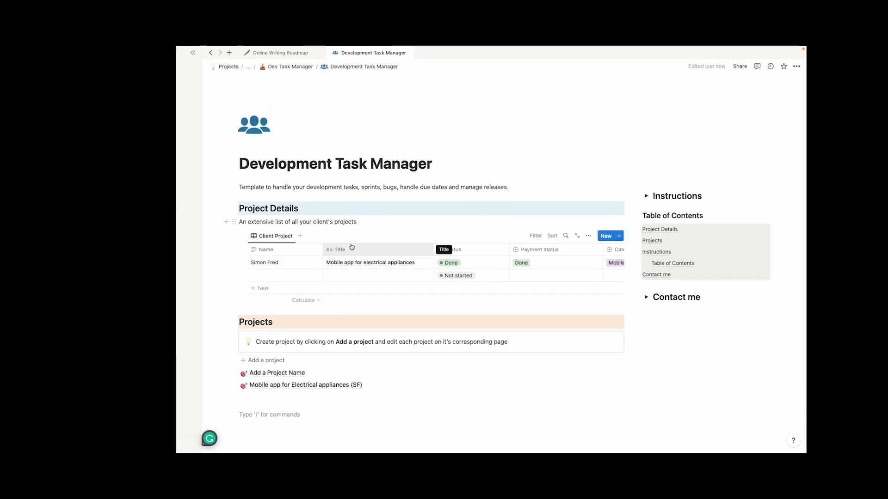